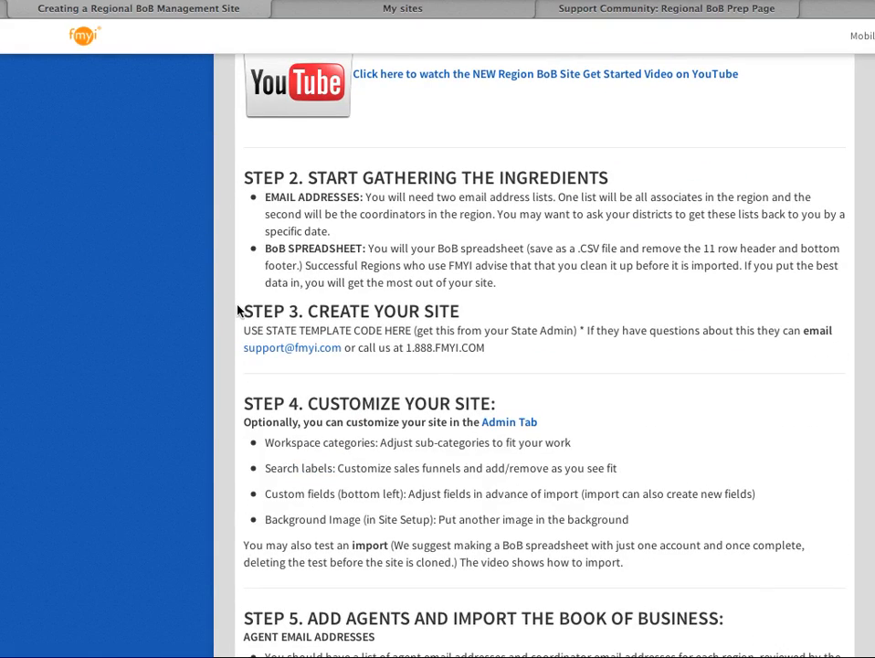
Step: Pick the RSC BOB + Activity Demo template for a new site and name it Rockin Region
drag(240, 311, 407, 336)
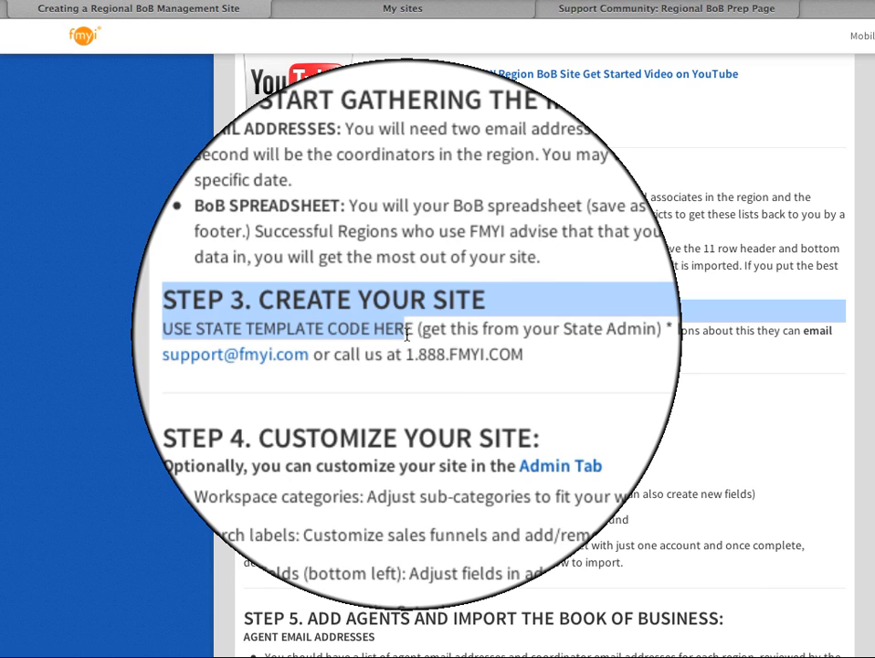
click(319, 14)
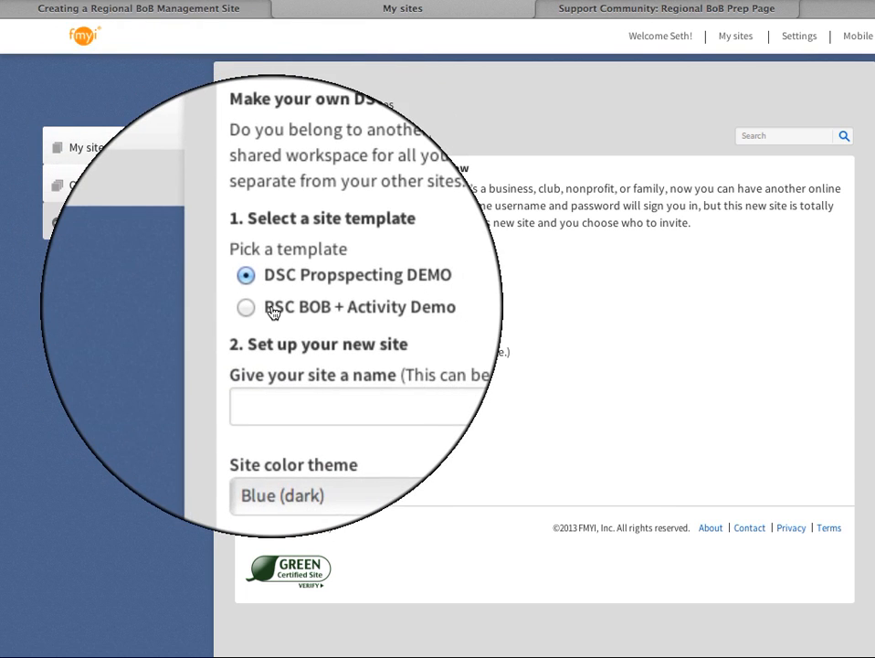
click(245, 304)
click(285, 365)
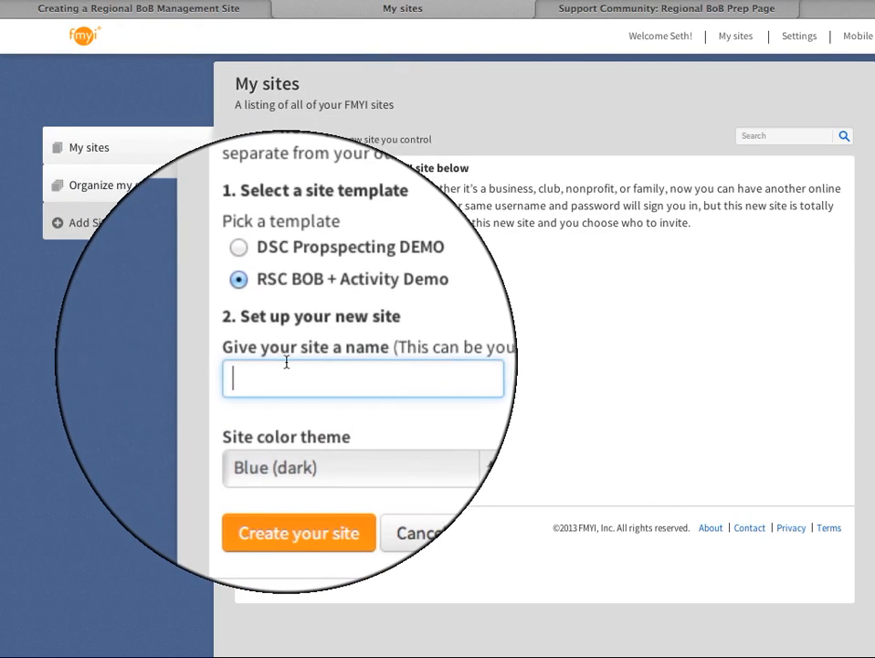
text(Rock)
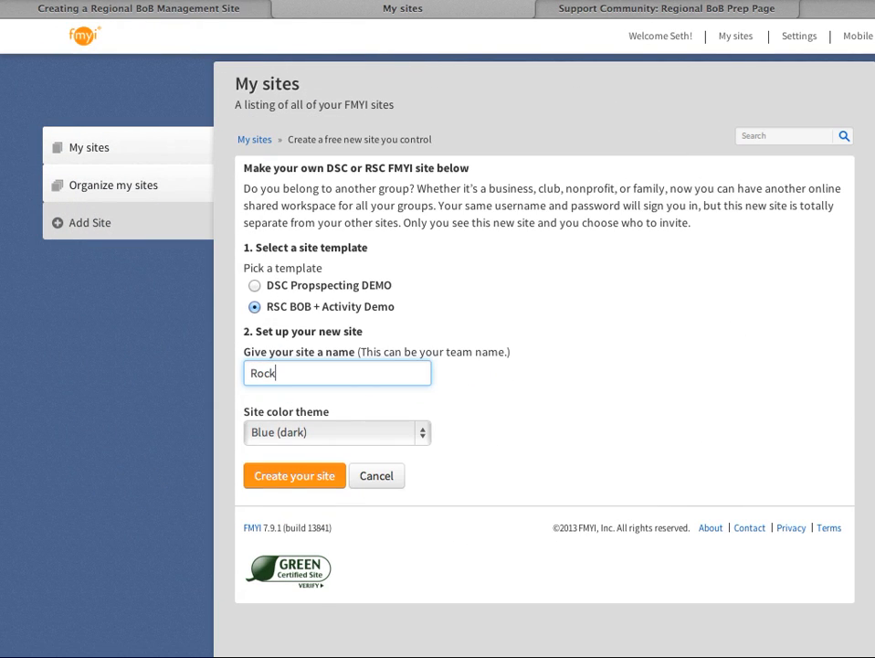
text(in Region)
Step: On the Regional BoB Prep Page, find the RSC BoB template site section and follow its link for people who already have an FMYI username
click(582, 10)
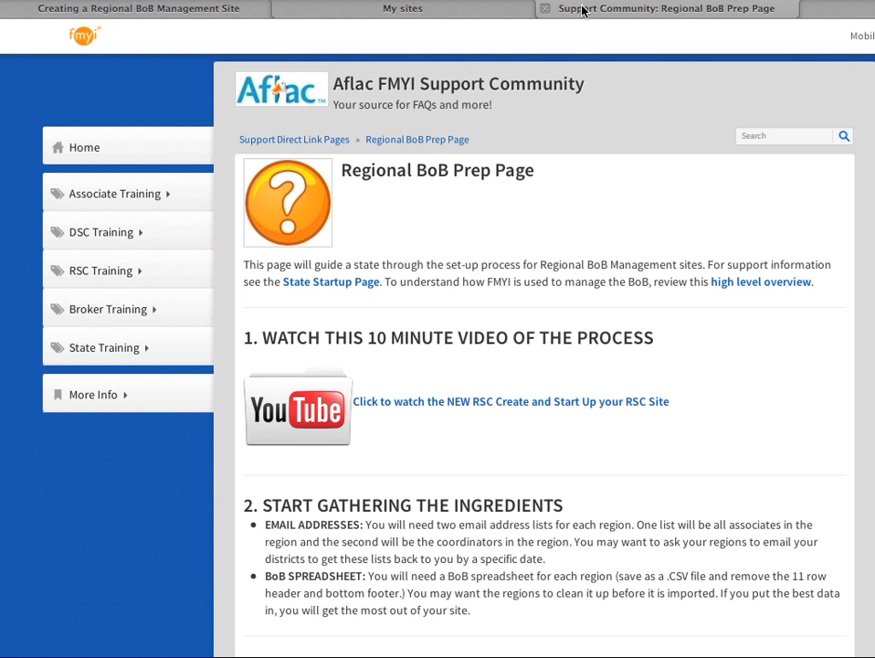
scroll(305, 247, down, 5)
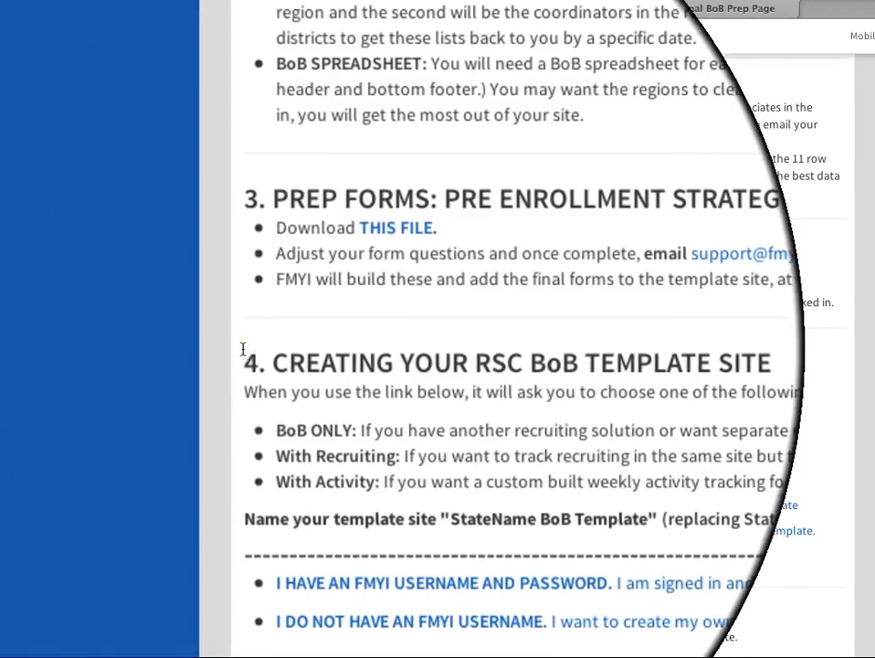
drag(244, 347, 687, 378)
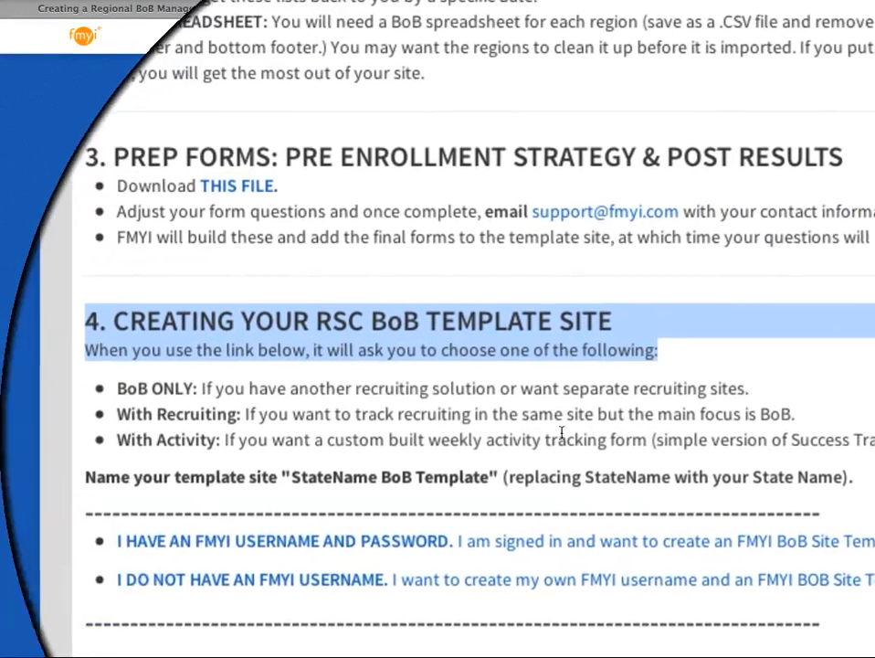
scroll(527, 429, down, 3)
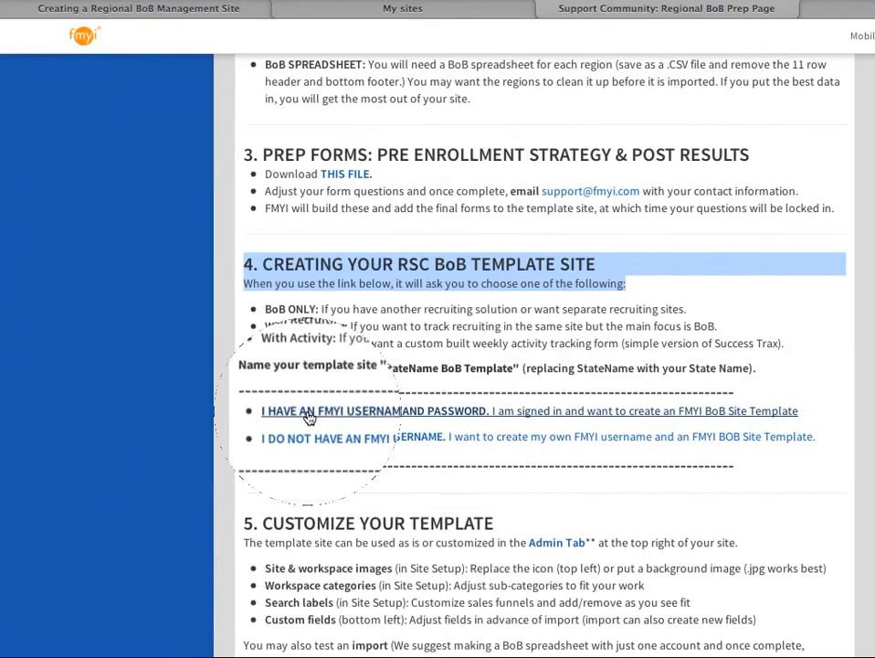
click(308, 416)
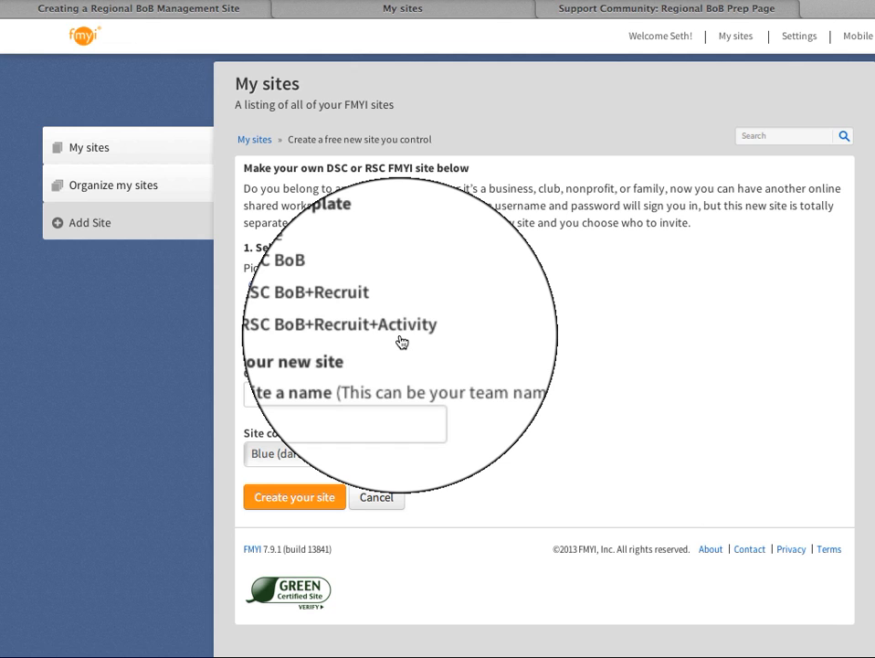
Step: Create the site from the 2013 RSC BoB template with the name "statename Template BoB"
click(277, 393)
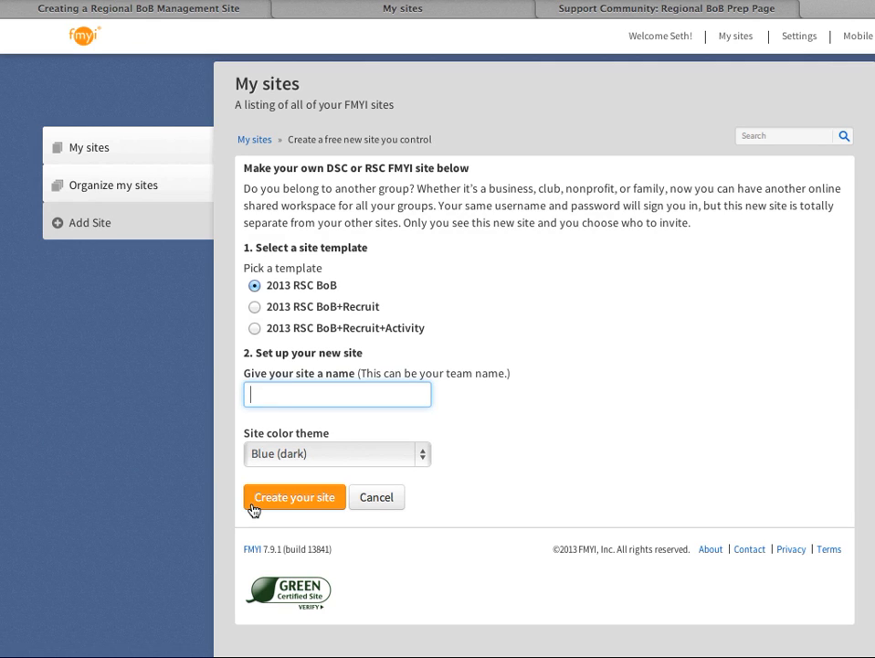
text(statename)
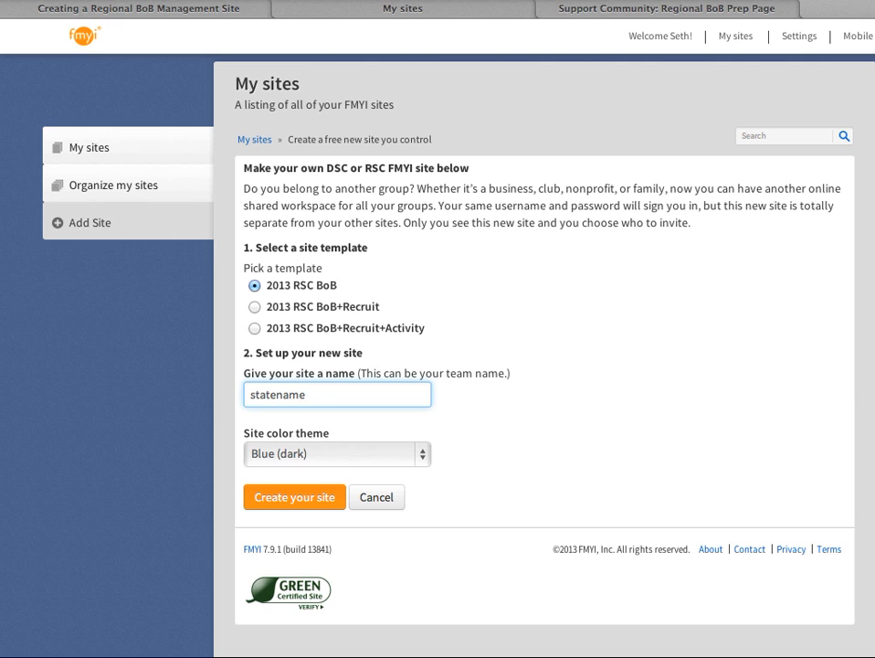
text( Templa)
key(BackSpace)
text(late BoB)
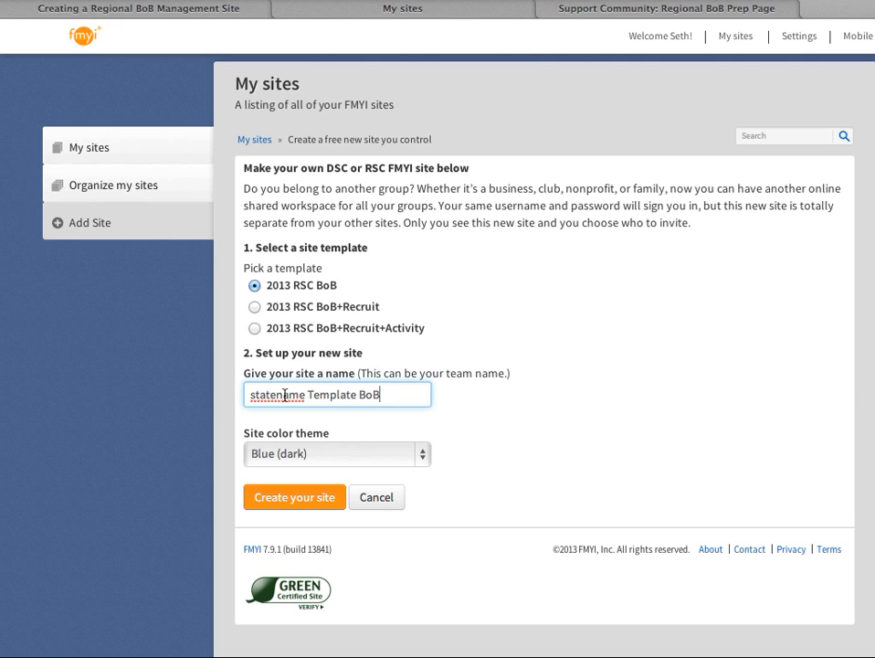
click(270, 496)
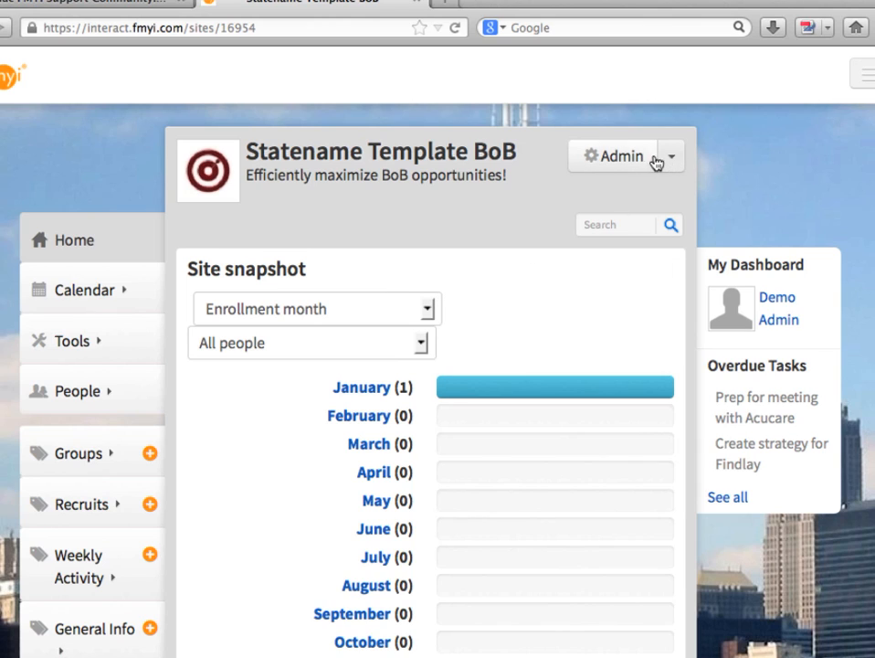
Step: Go to the new site's administration area and open the form for inviting people
click(624, 160)
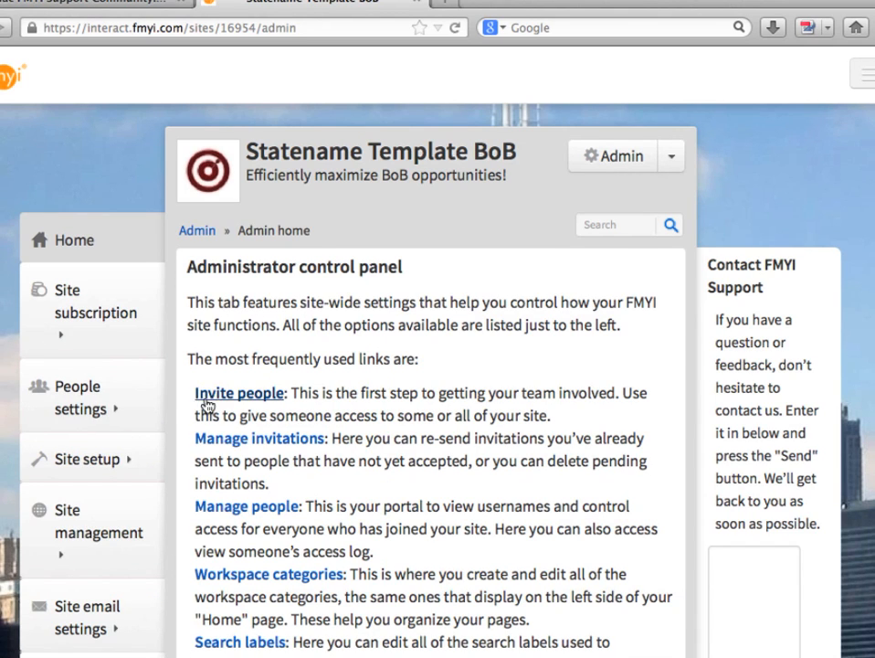
drag(187, 398, 284, 395)
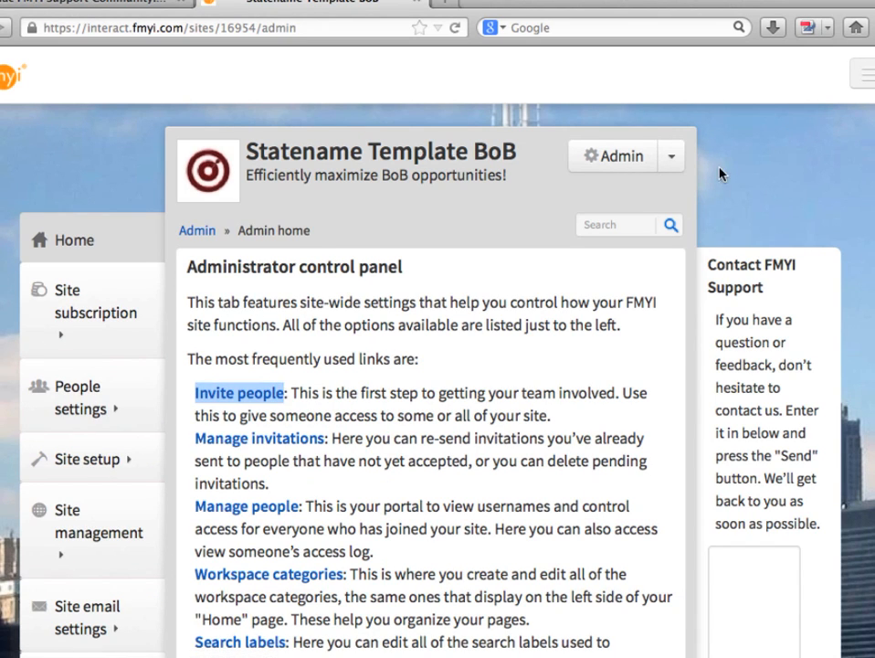
click(671, 163)
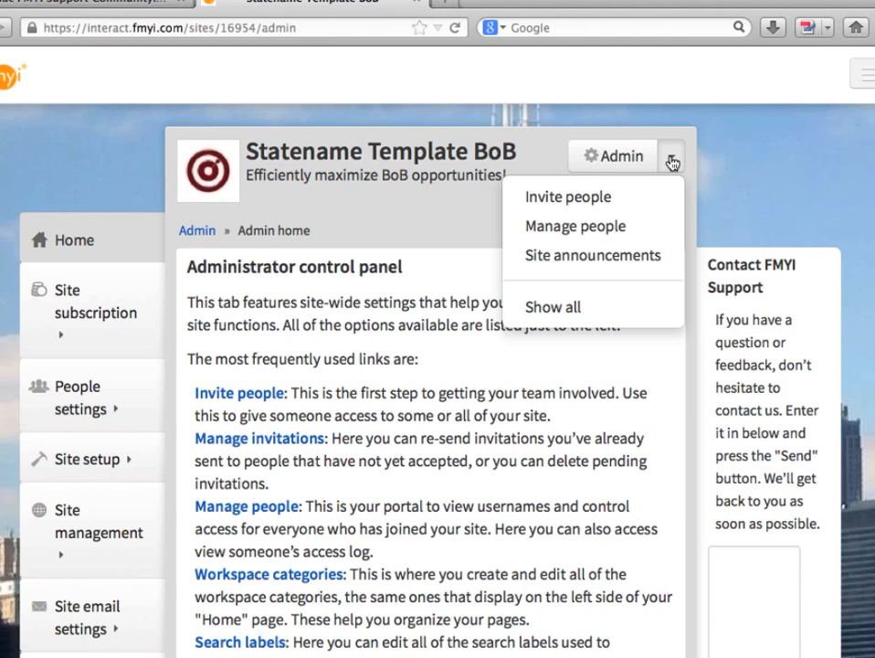
click(568, 197)
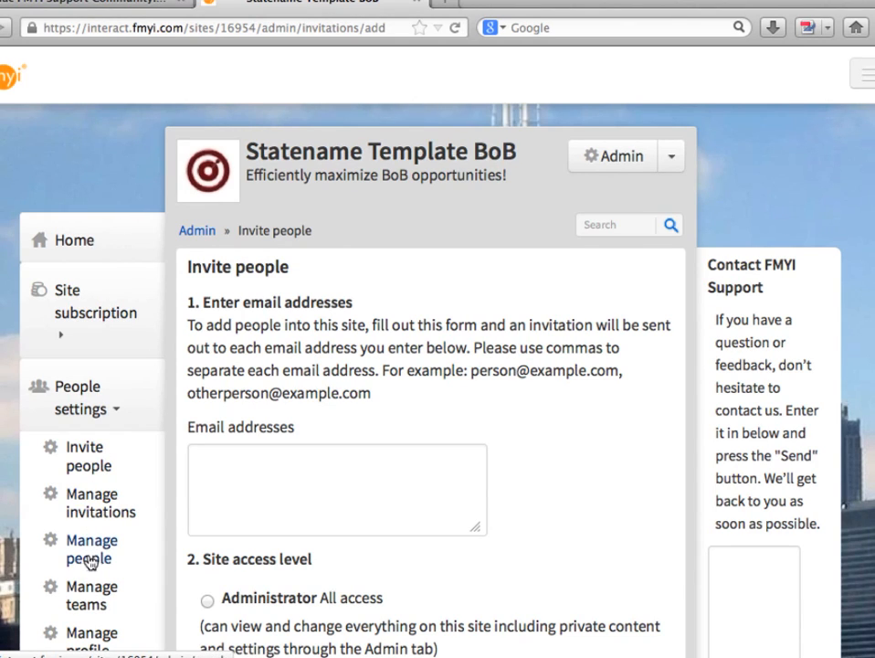
Step: Copy the email addresses in rows 1 to 12 of the Excel spreadsheet and paste them into the invitation form's email addresses field
click(222, 456)
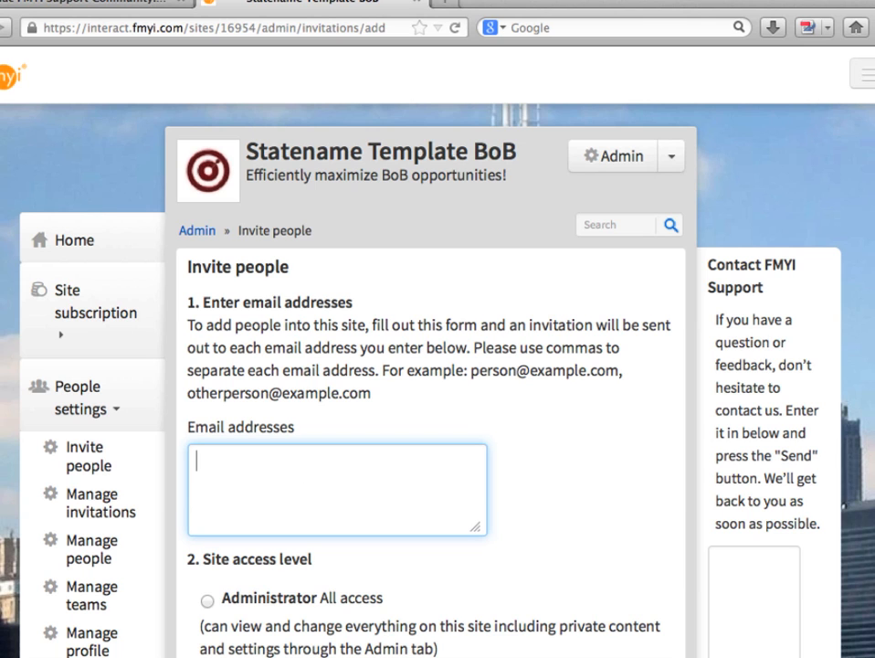
drag(874, 0, 580, 17)
click(666, 448)
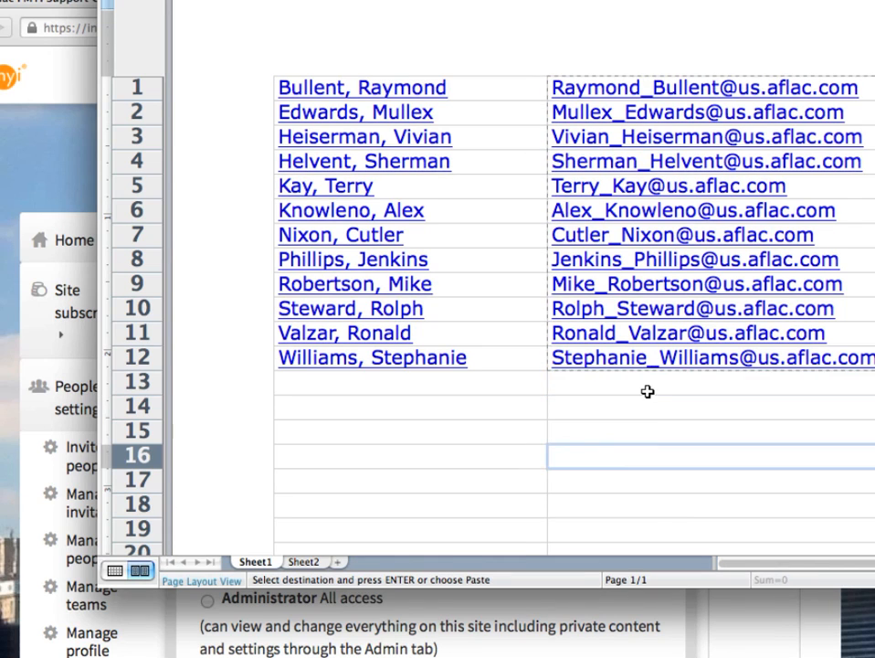
drag(601, 102, 589, 357)
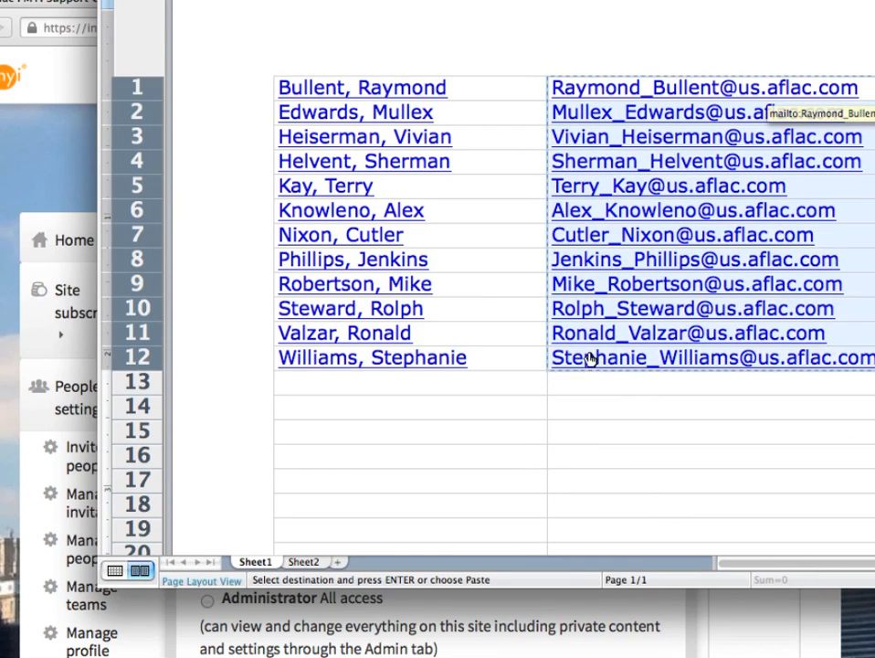
right_click(594, 354)
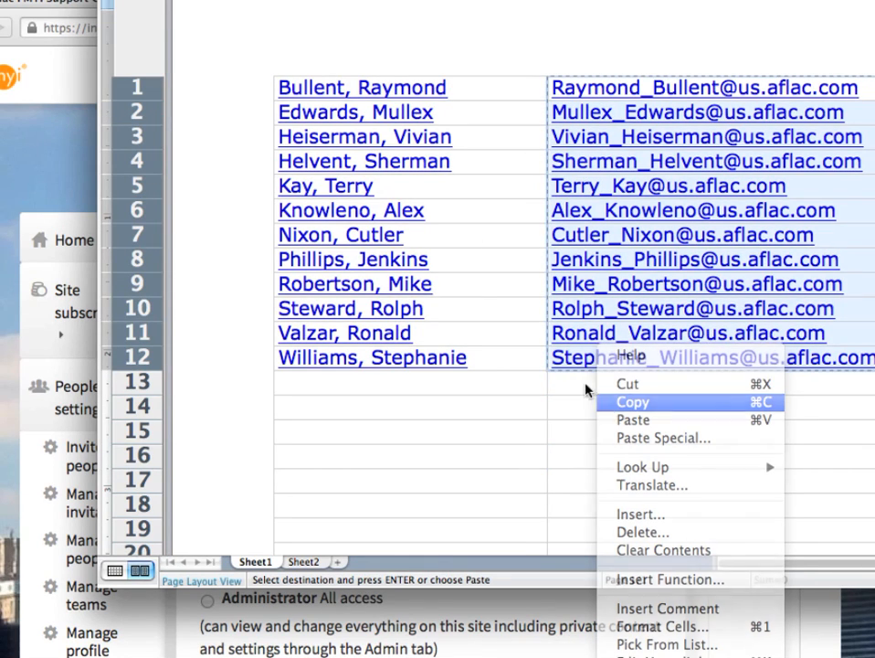
key(super+m)
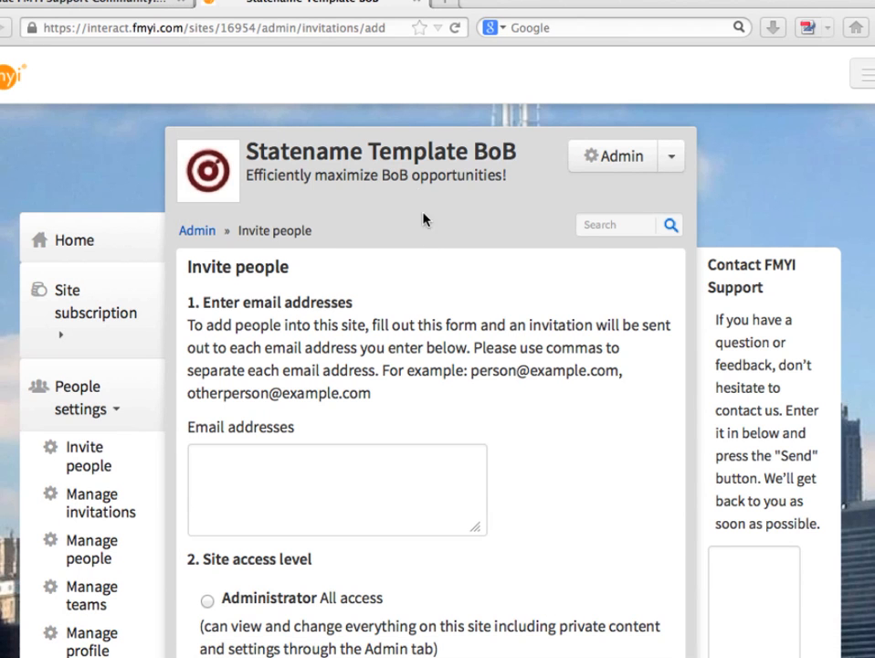
click(298, 470)
right_click(291, 465)
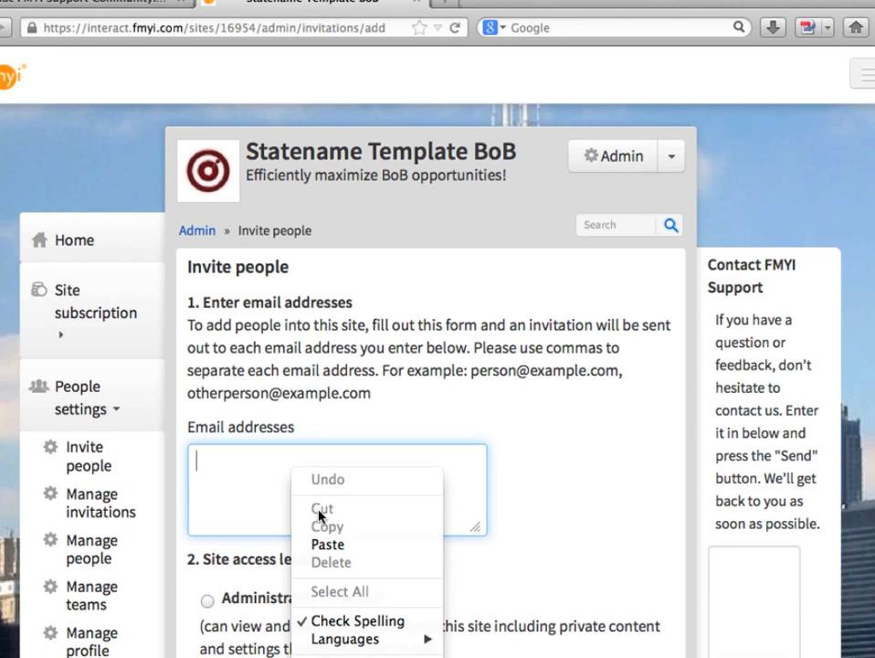
click(322, 544)
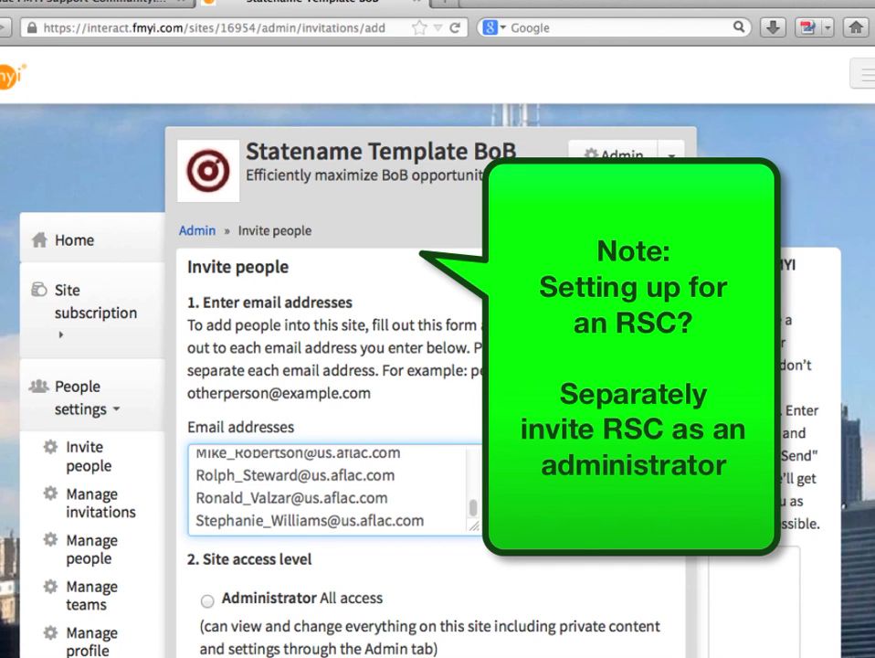
Step: Assign the invited people to the All Associates team only, leaving the All Coordinators team unselected
scroll(426, 501, down, 3)
scroll(426, 501, down, 5)
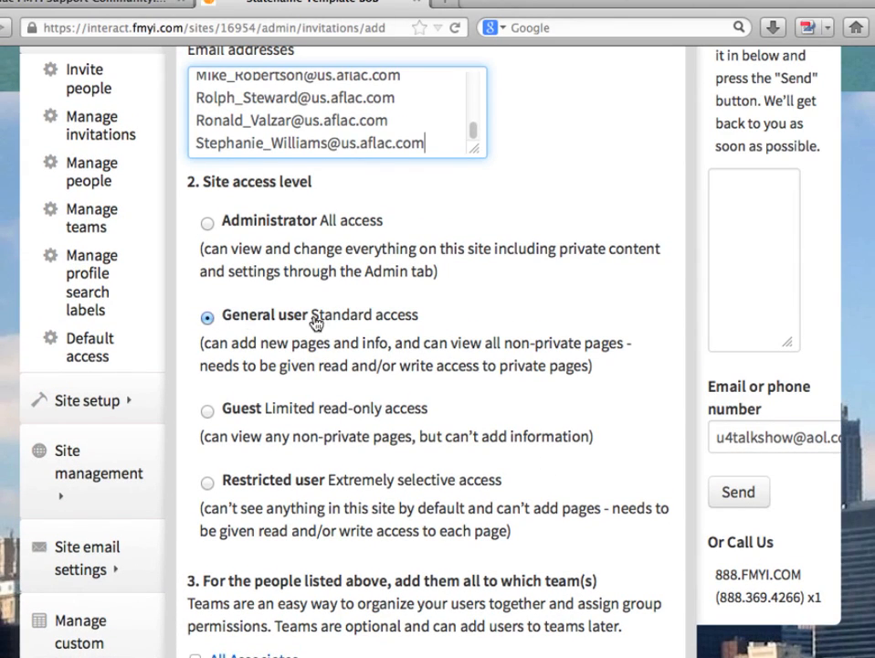
scroll(380, 326, down, 8)
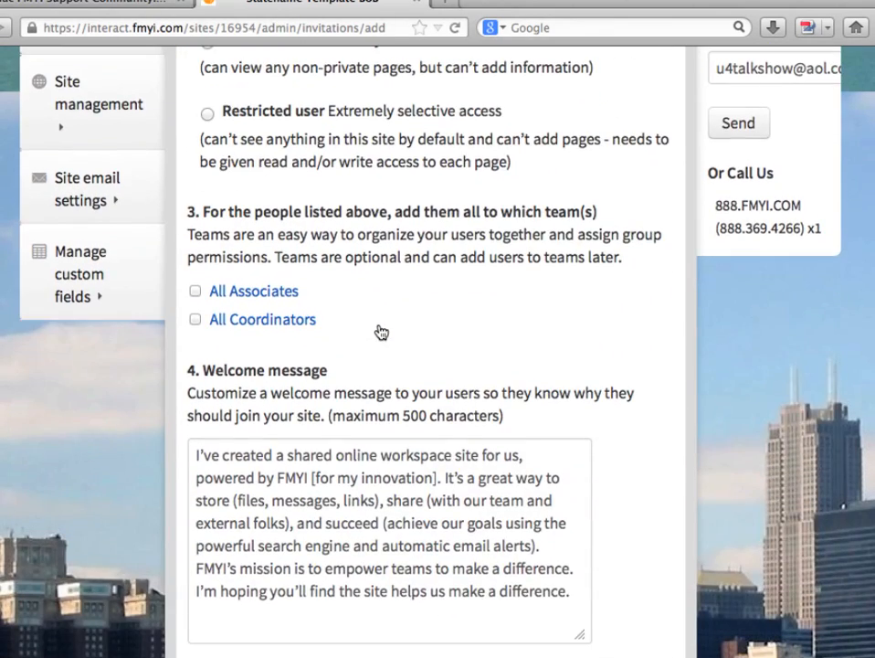
click(195, 320)
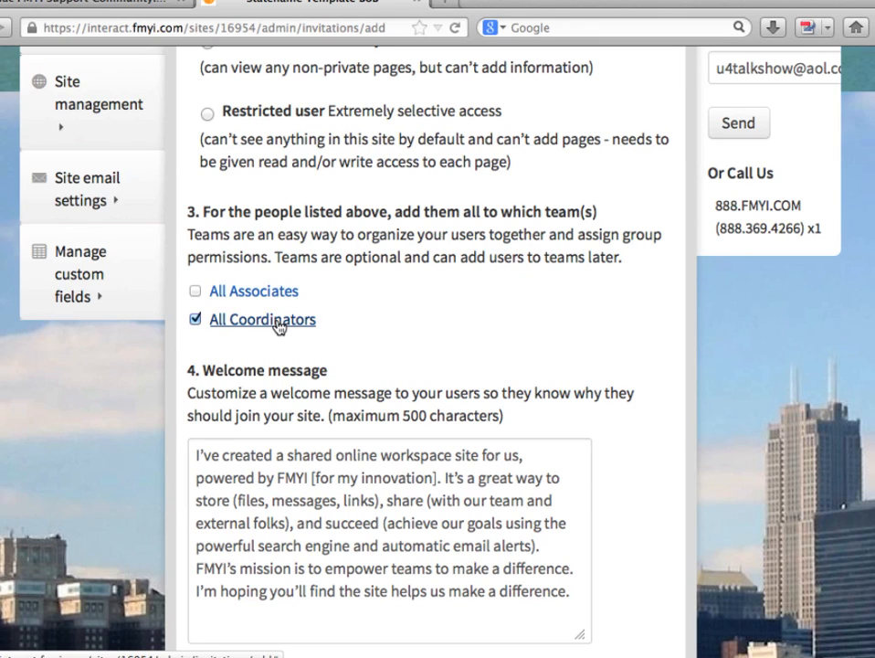
click(196, 320)
click(195, 292)
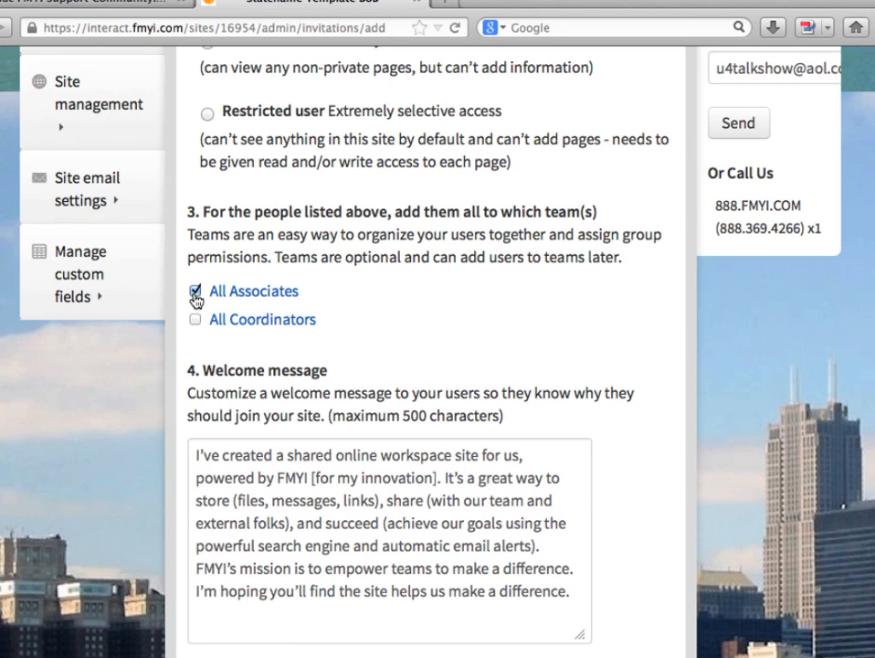
double_click(194, 295)
scroll(210, 338, down, 3)
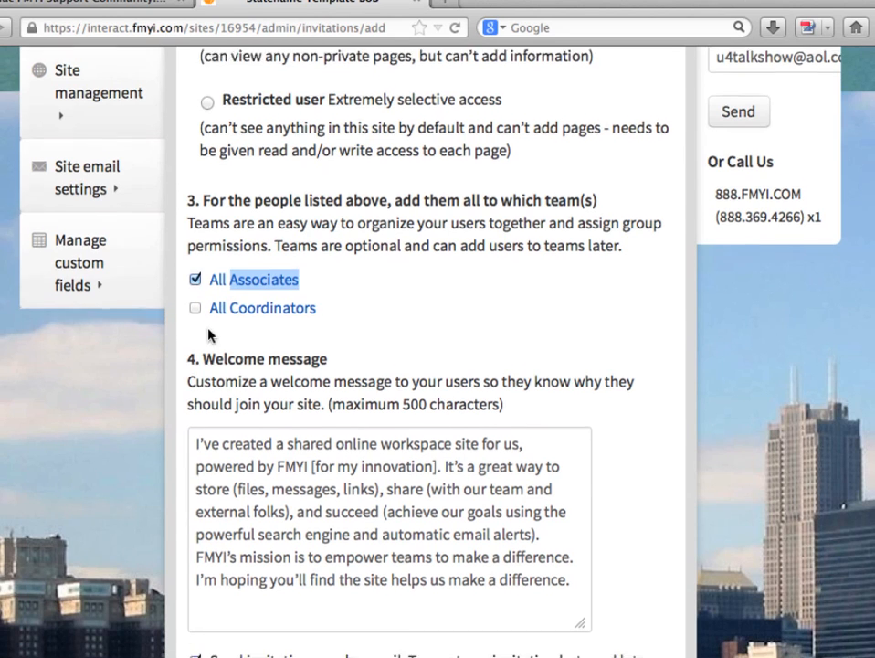
Step: Toggle the option to send the invitation now by email, and submit the invitations for the listed people
drag(202, 326, 267, 546)
drag(210, 536, 401, 549)
click(195, 537)
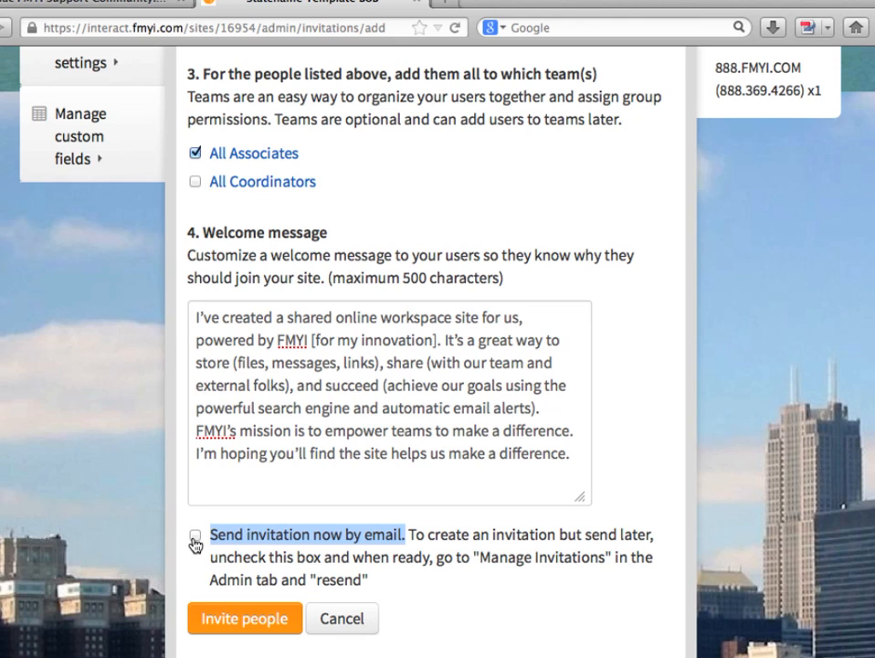
click(422, 571)
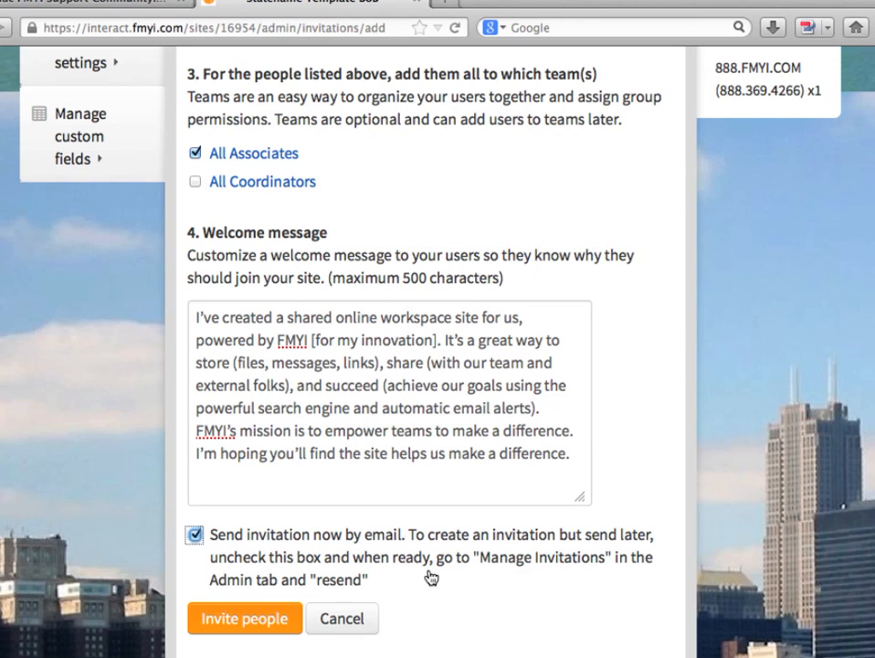
click(194, 536)
click(233, 621)
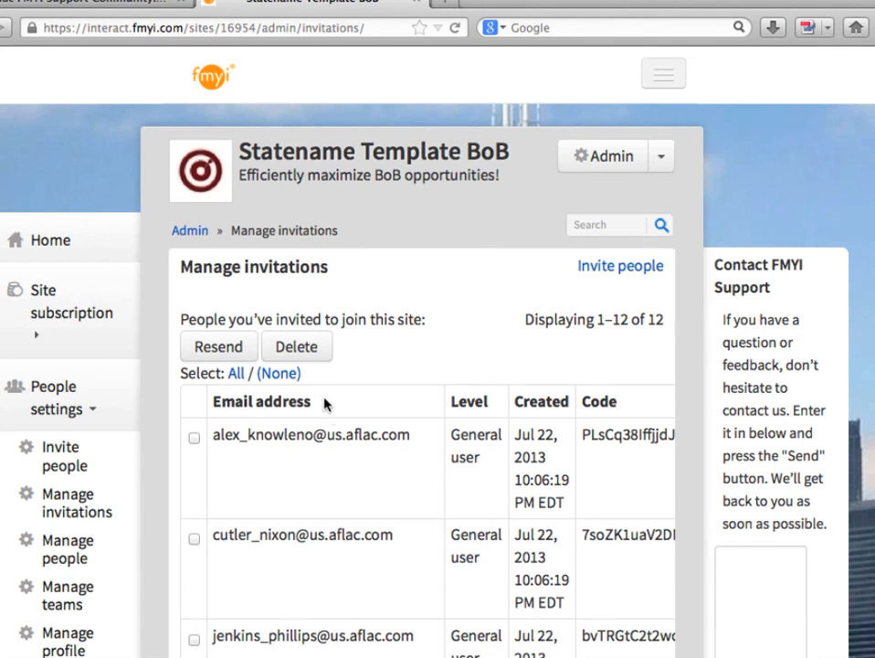
Step: Look through the list of invited people and open the page for managing the site's people
scroll(329, 429, down, 5)
scroll(335, 457, down, 1)
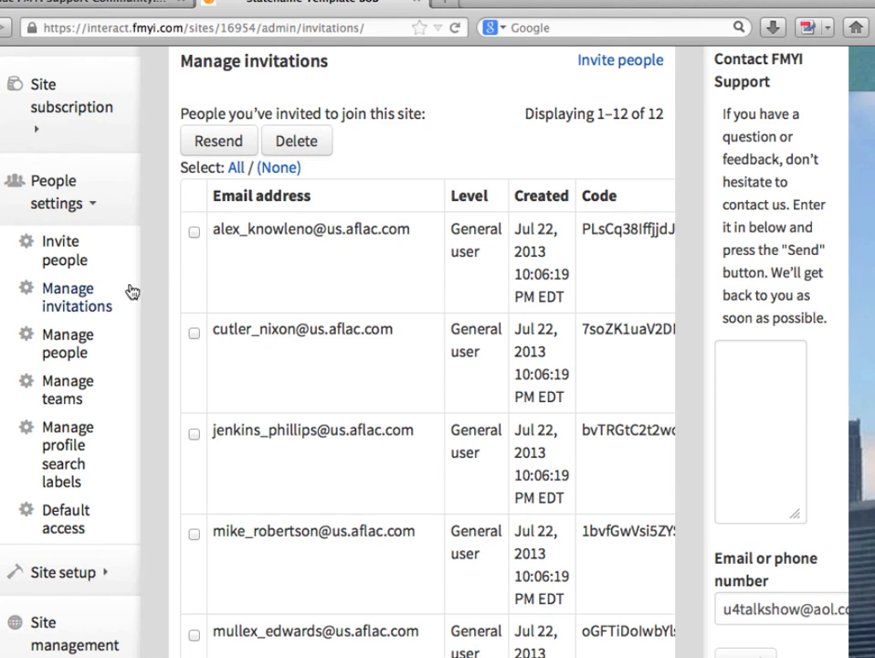
click(66, 345)
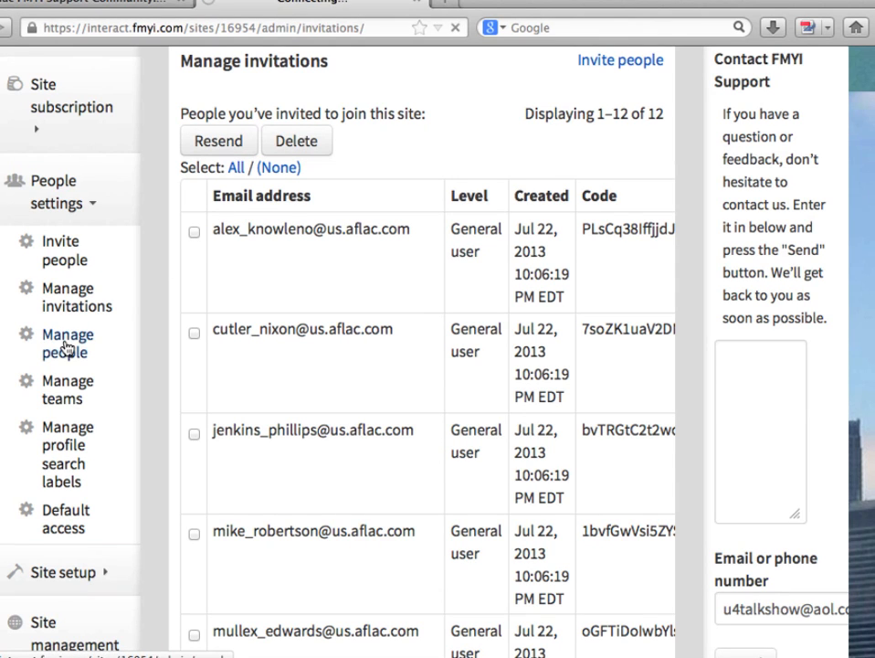
Step: Look through the Manage people page, including the user levels and listed accounts, and return to the site's home page
scroll(286, 571, down, 3)
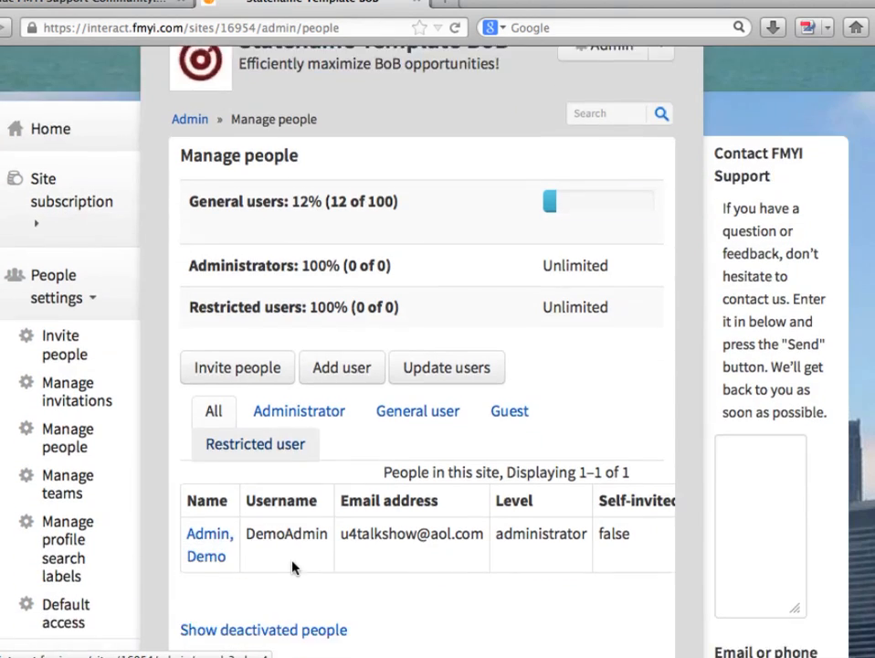
scroll(537, 553, up, 3)
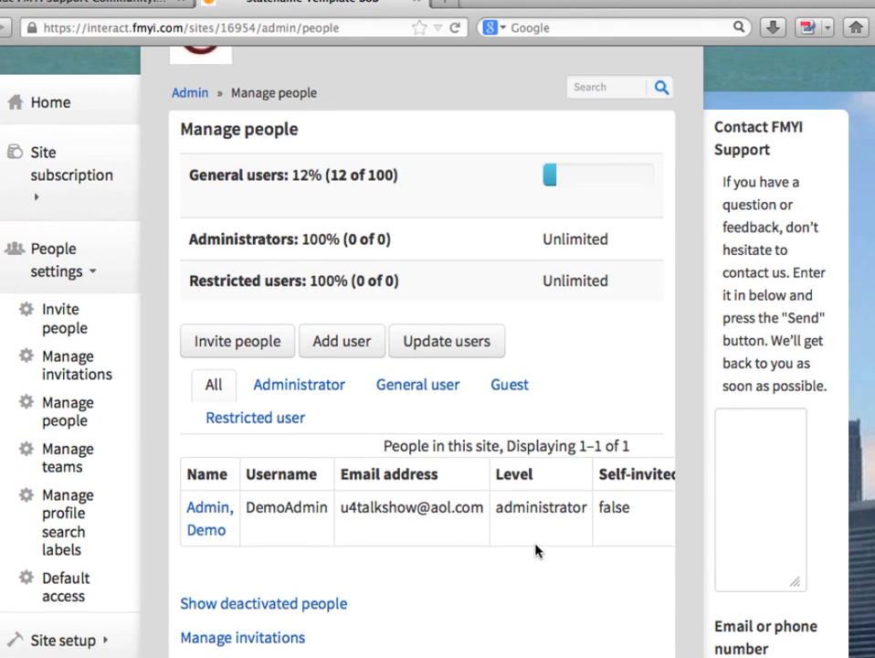
scroll(303, 474, right, 3)
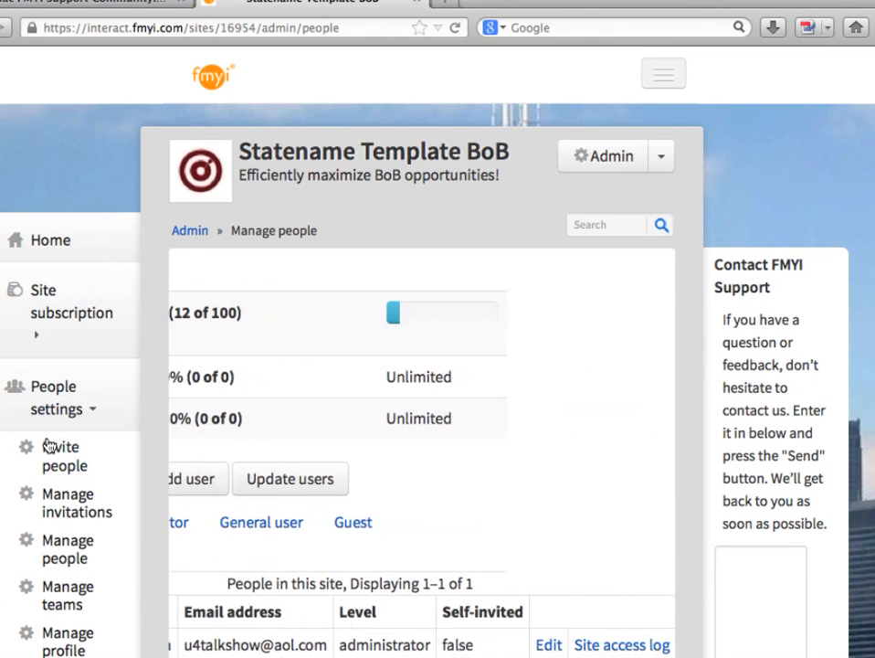
click(45, 242)
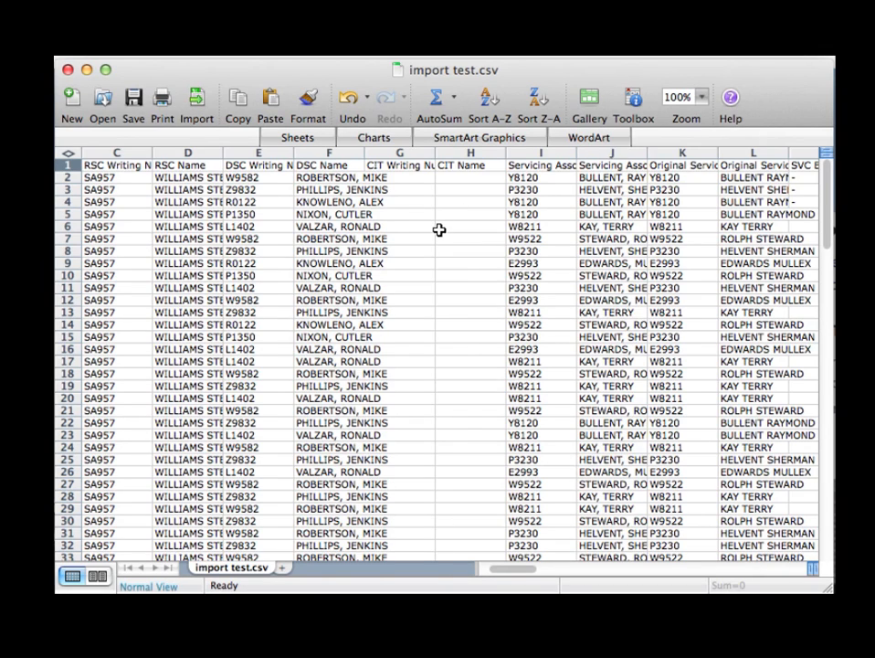
Step: Check in import test.csv that row 1 holds the column names and that rows 115 and 116 below the last group contain no footer
scroll(439, 230, left, 2)
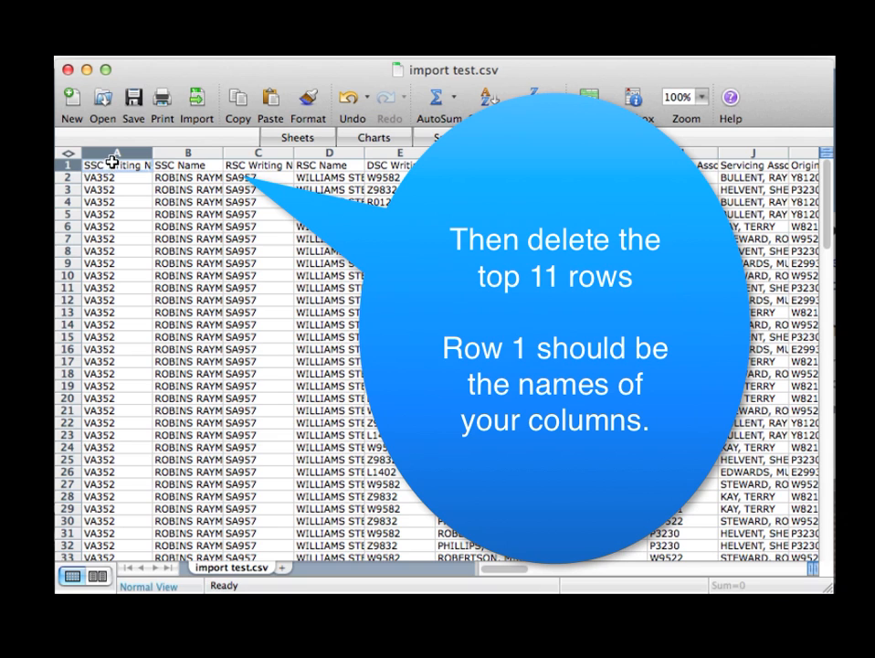
drag(110, 164, 448, 177)
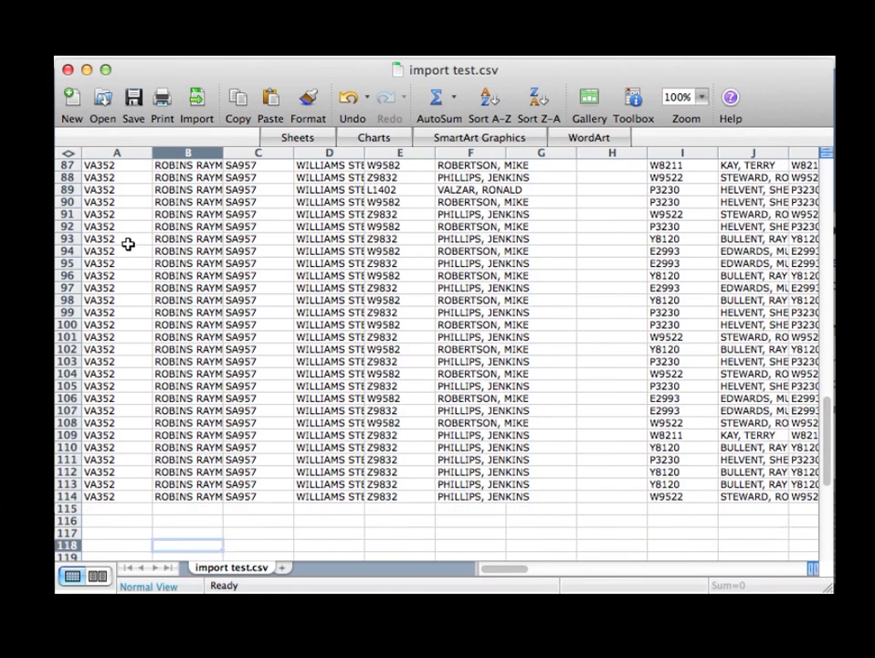
scroll(83, 322, down, 3)
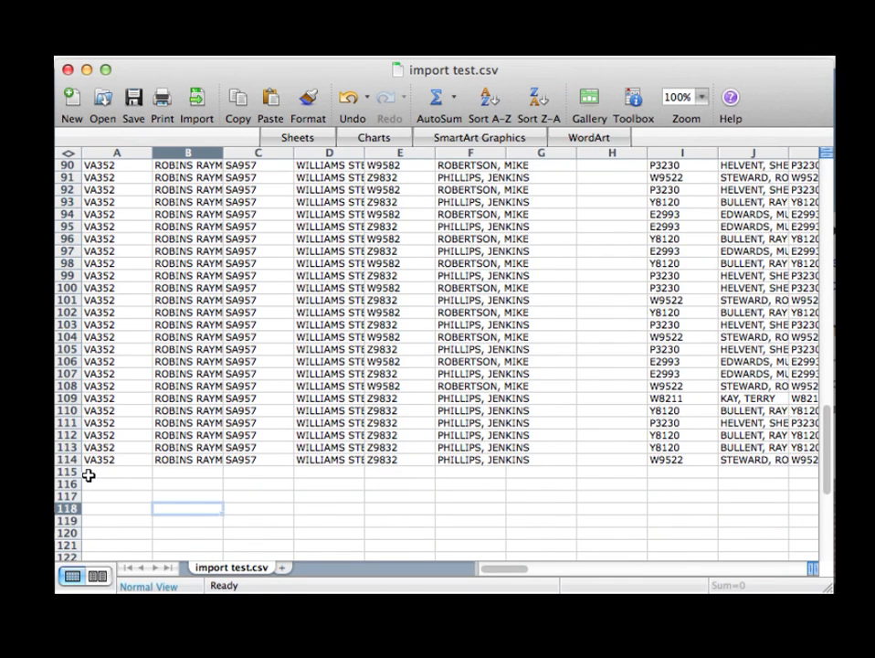
drag(89, 476, 138, 502)
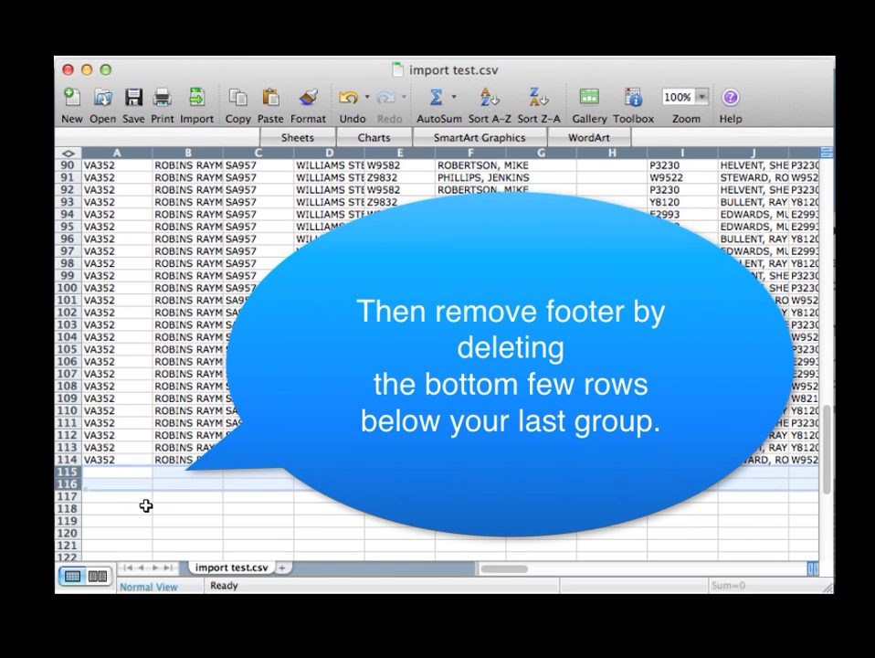
scroll(146, 505, up, 20)
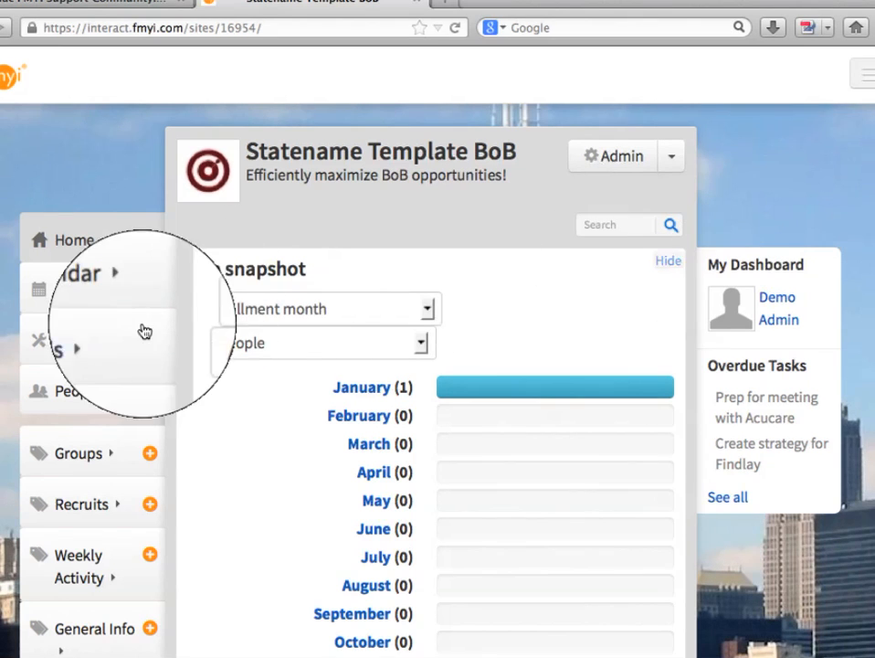
Step: Start a spreadsheet import of import test.csv into the Groups workspace category with Private access, and continue to the column mapping
click(80, 345)
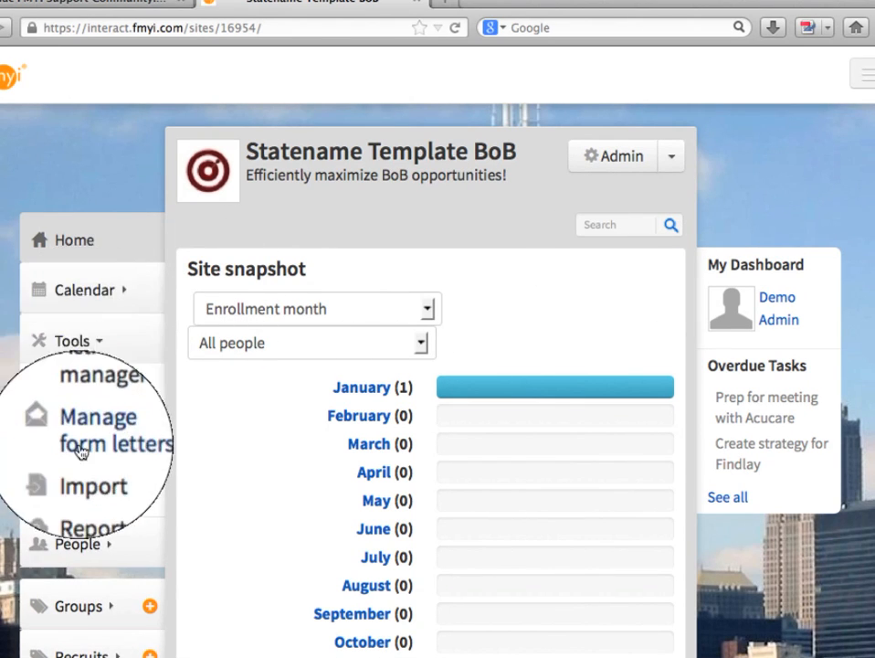
click(82, 476)
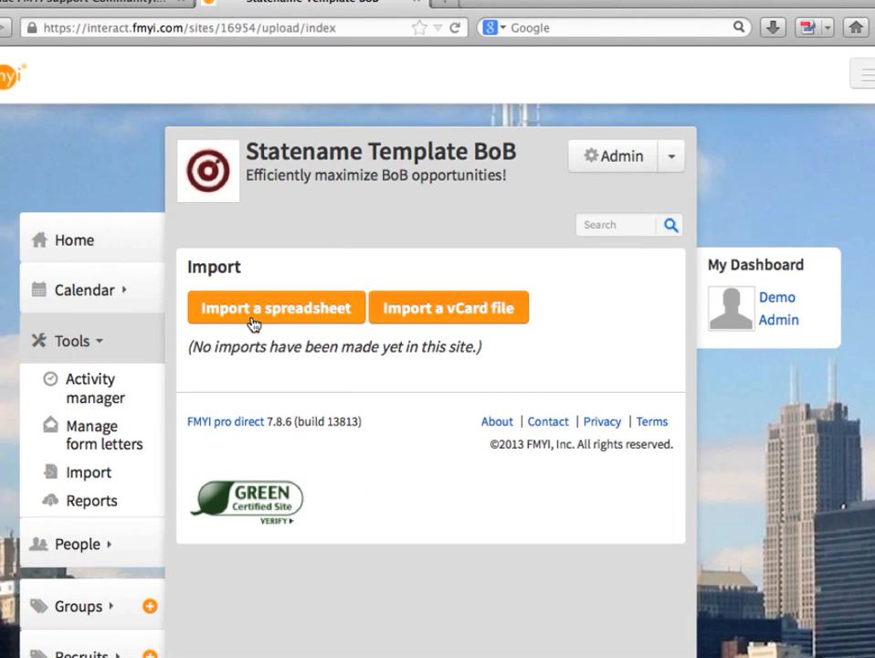
click(253, 320)
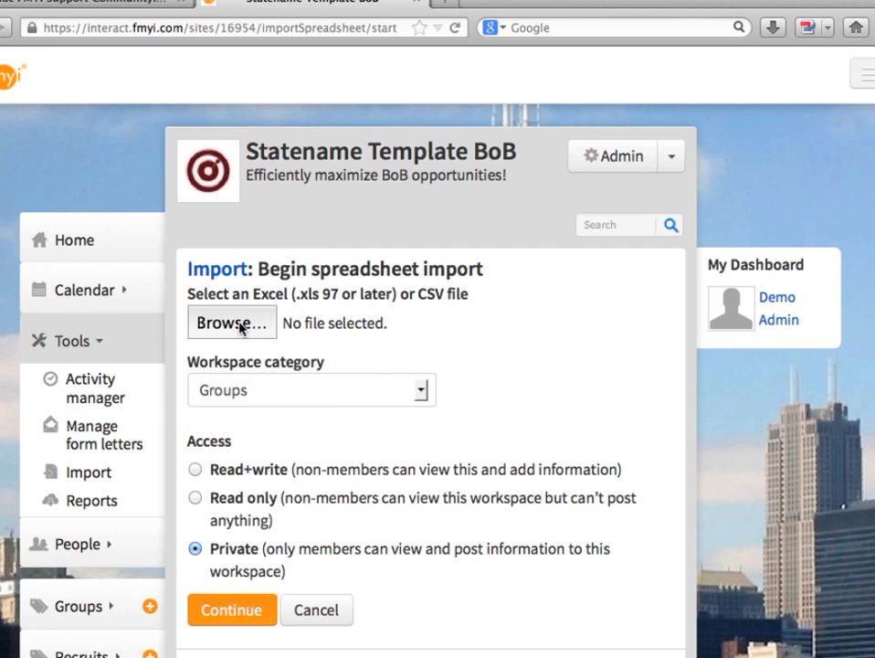
click(241, 328)
click(30, 73)
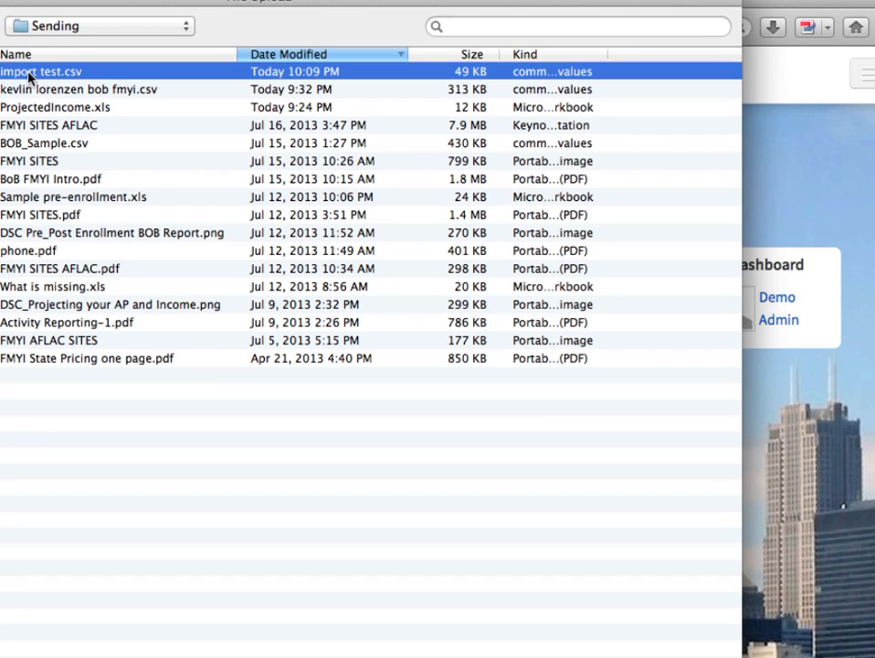
click(679, 656)
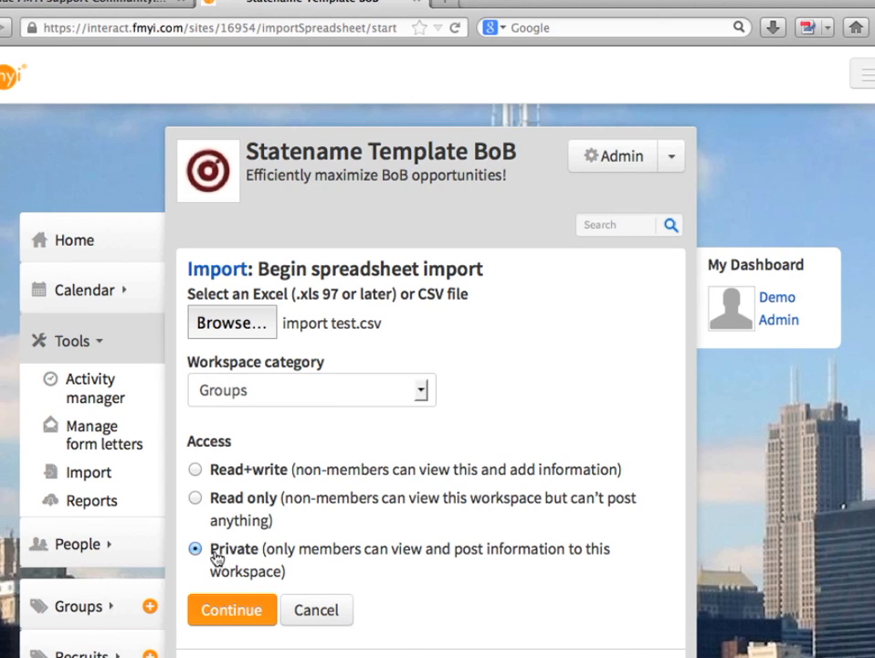
click(235, 614)
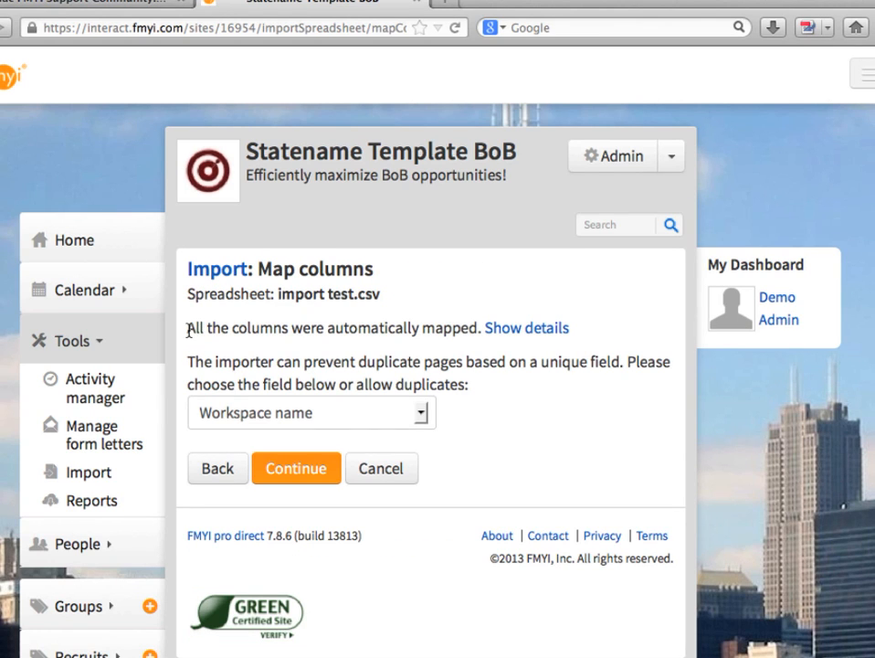
Step: Show the column mapping details and review which field each spreadsheet column maps to, from SSC Writing Number through Level 01 Commission Opportunity
drag(187, 330, 476, 326)
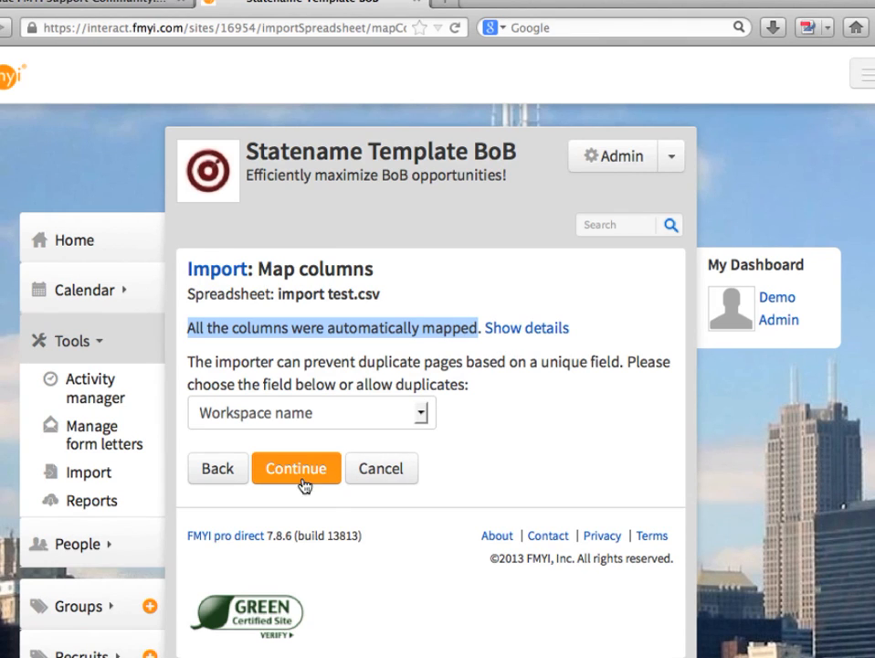
click(527, 335)
drag(187, 463, 261, 475)
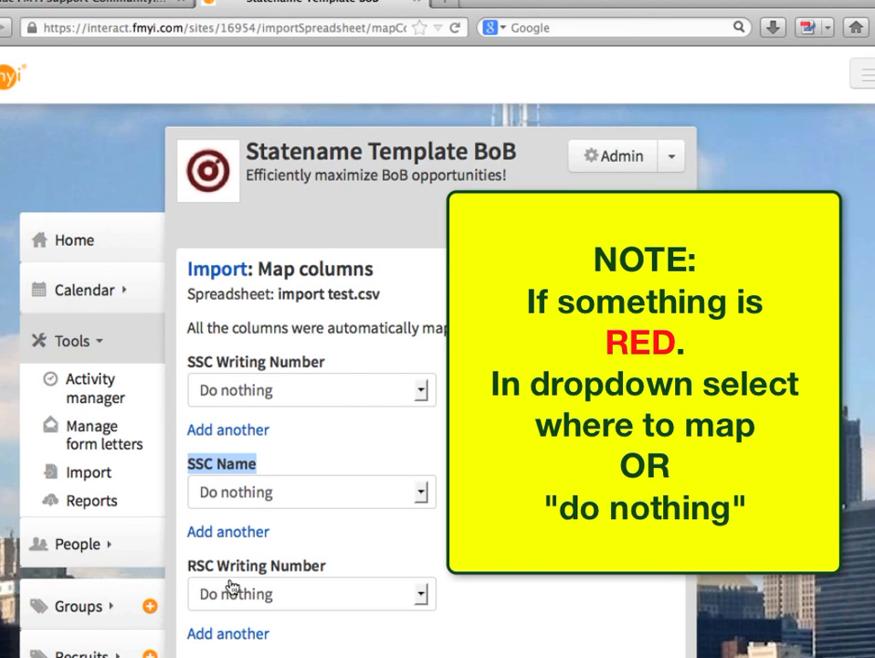
scroll(438, 478, down, 5)
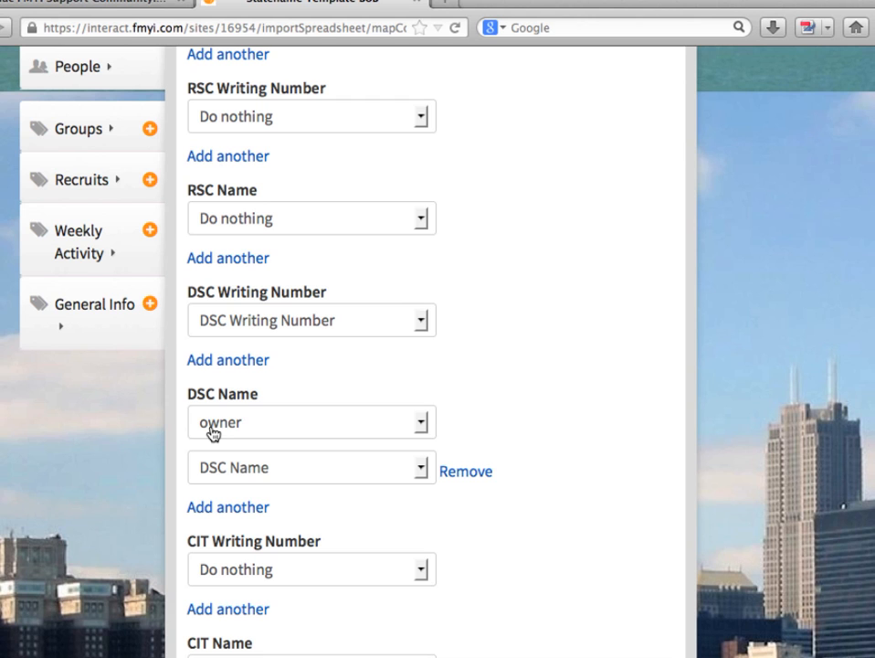
scroll(212, 433, down, 5)
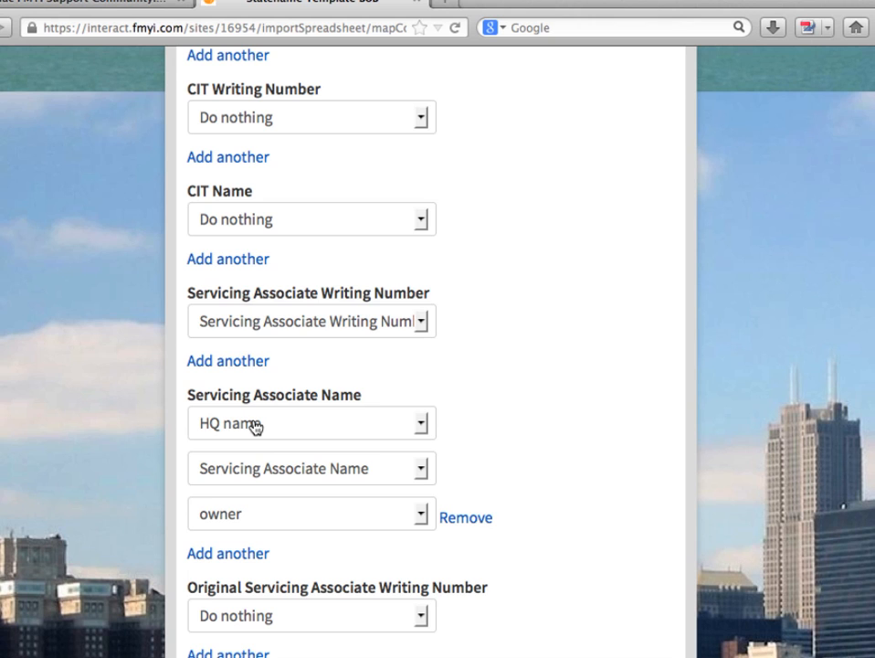
scroll(263, 441, down, 5)
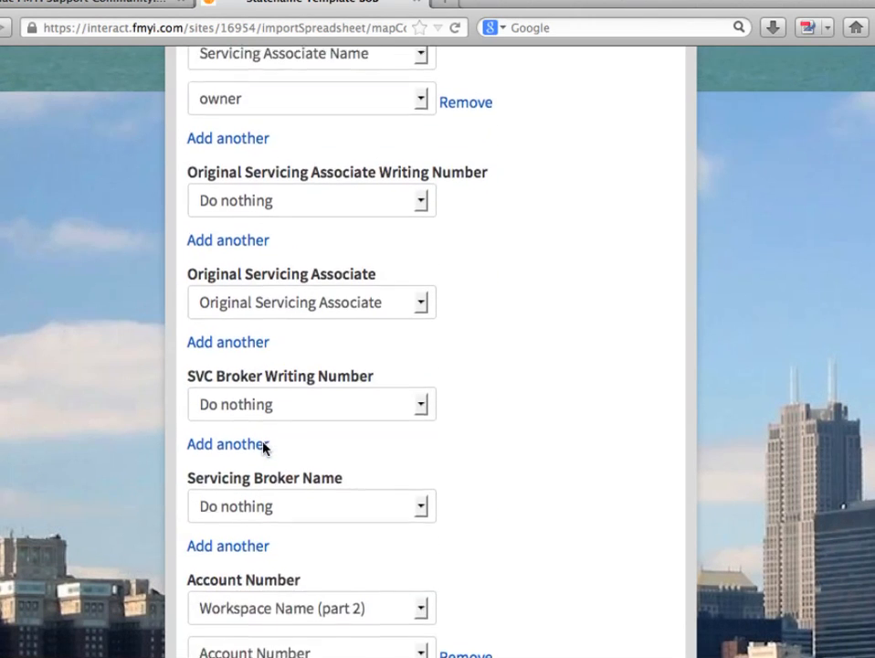
scroll(262, 446, down, 3)
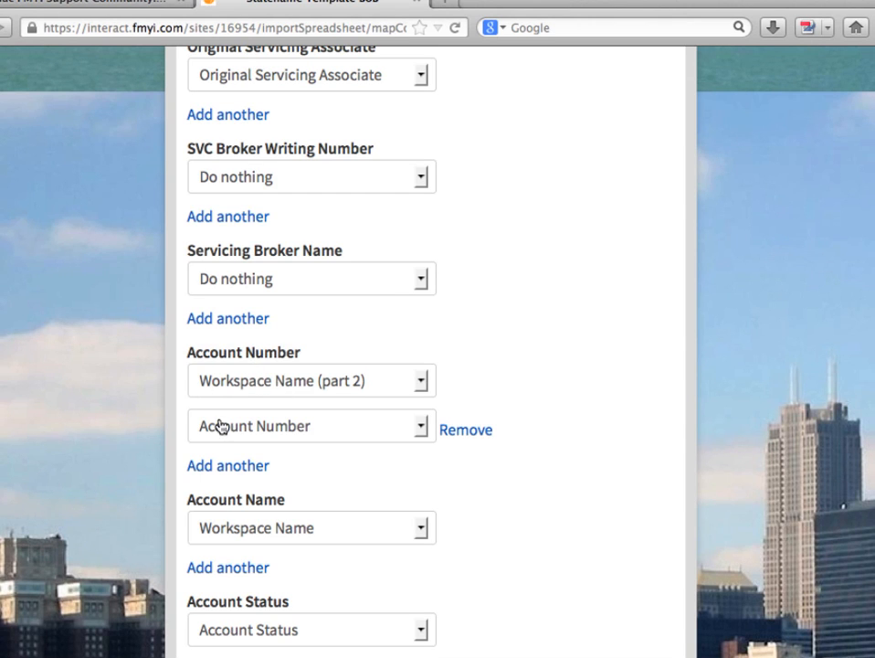
scroll(323, 427, down, 10)
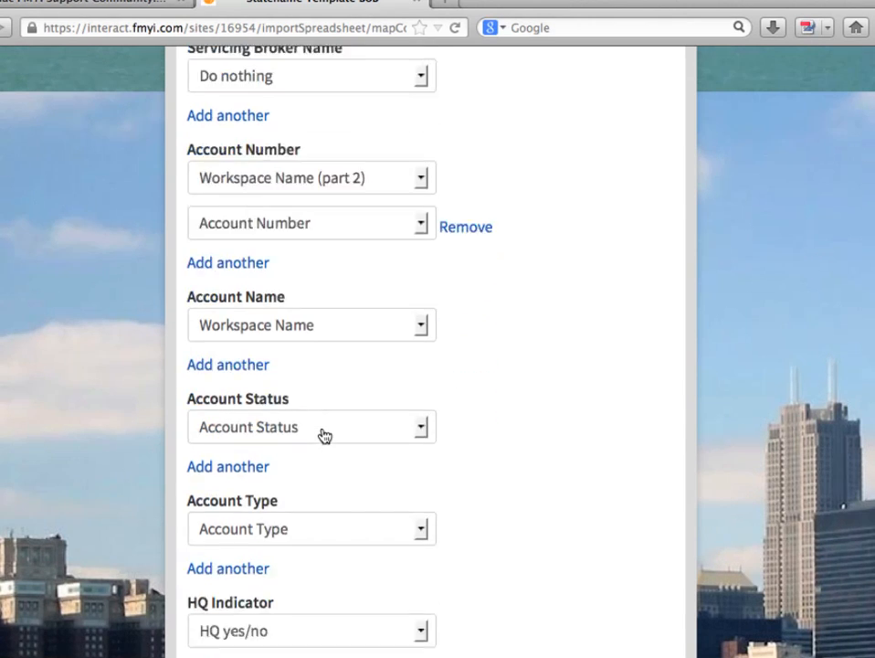
scroll(306, 408, down, 4)
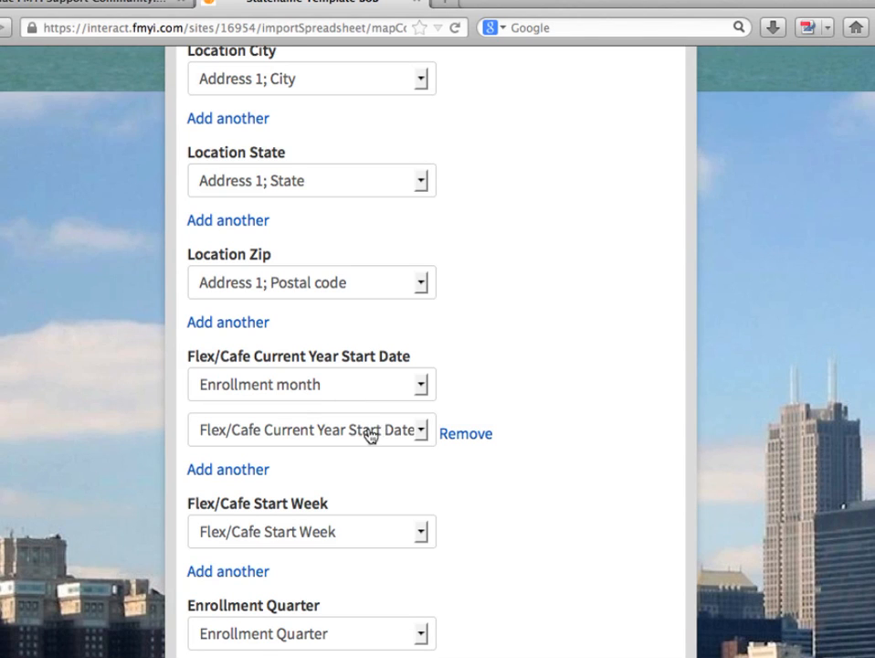
scroll(358, 445, down, 15)
scroll(357, 445, down, 15)
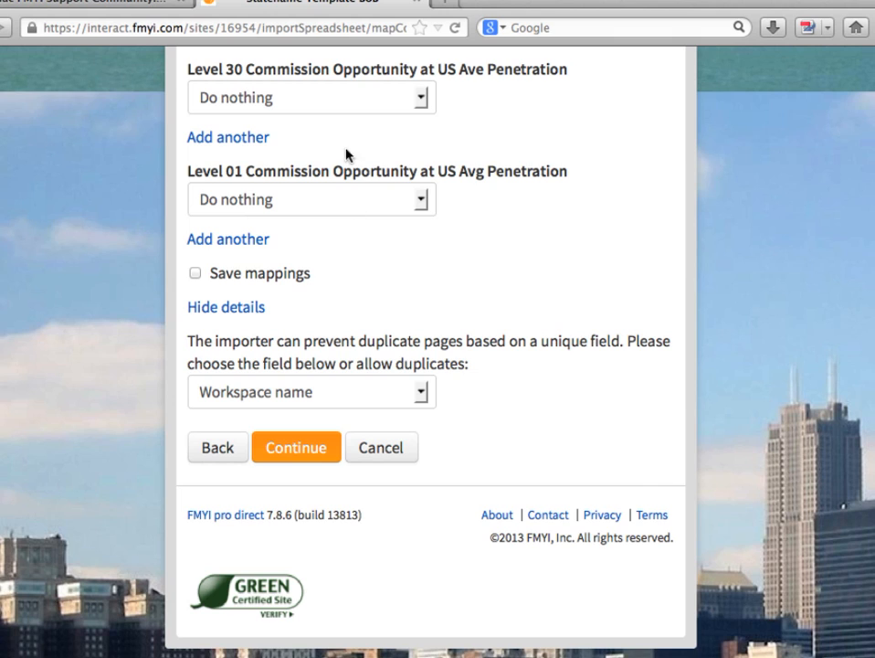
Step: Submit the column mappings with Save mappings enabled, and select Existing Group as the page subcategory
click(195, 276)
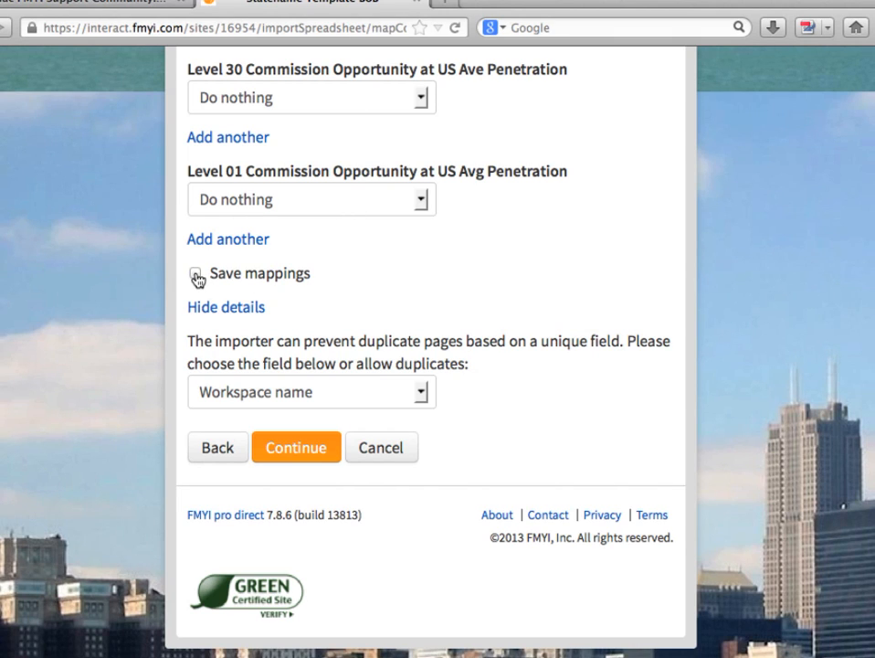
click(299, 454)
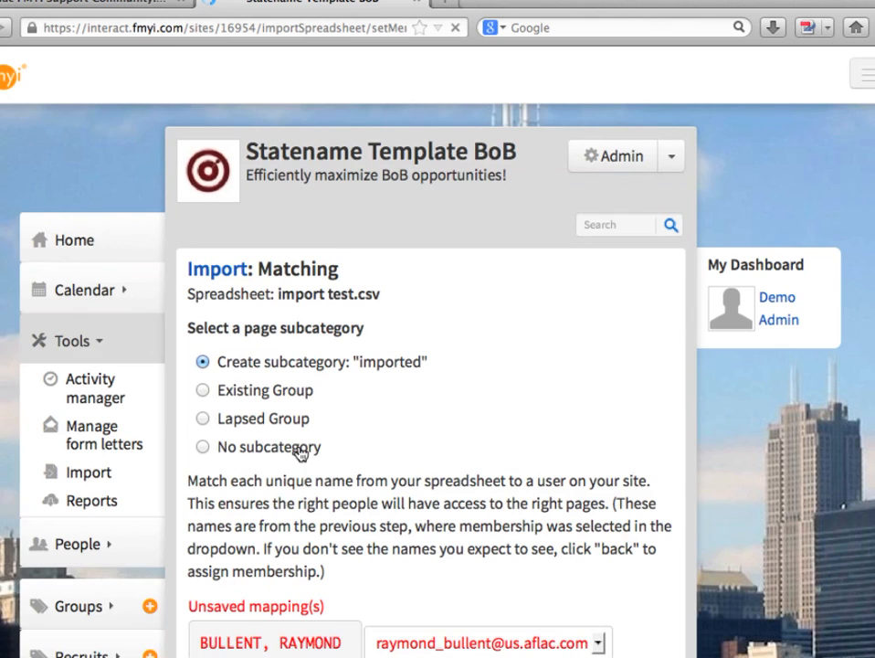
click(205, 391)
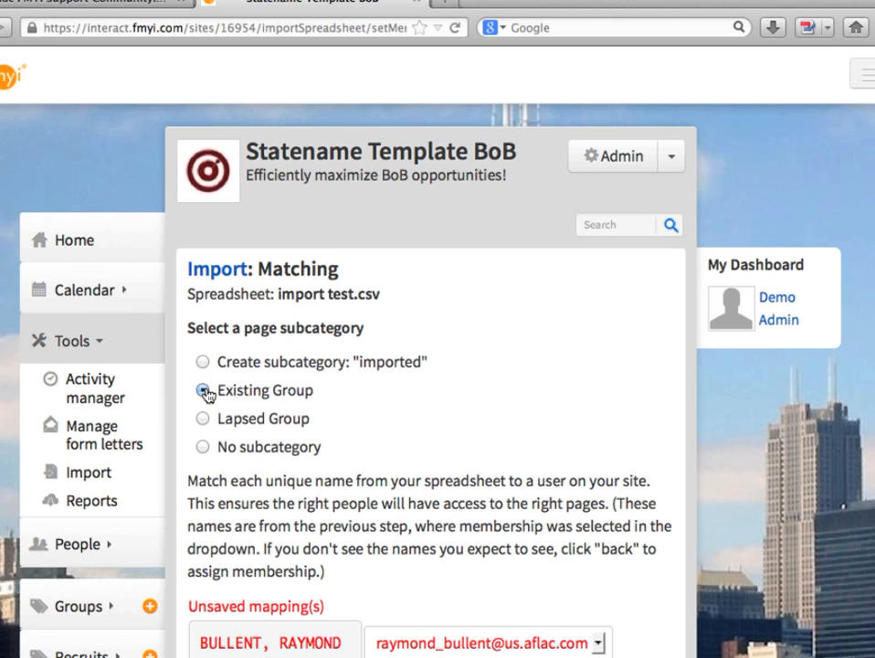
drag(293, 396, 222, 395)
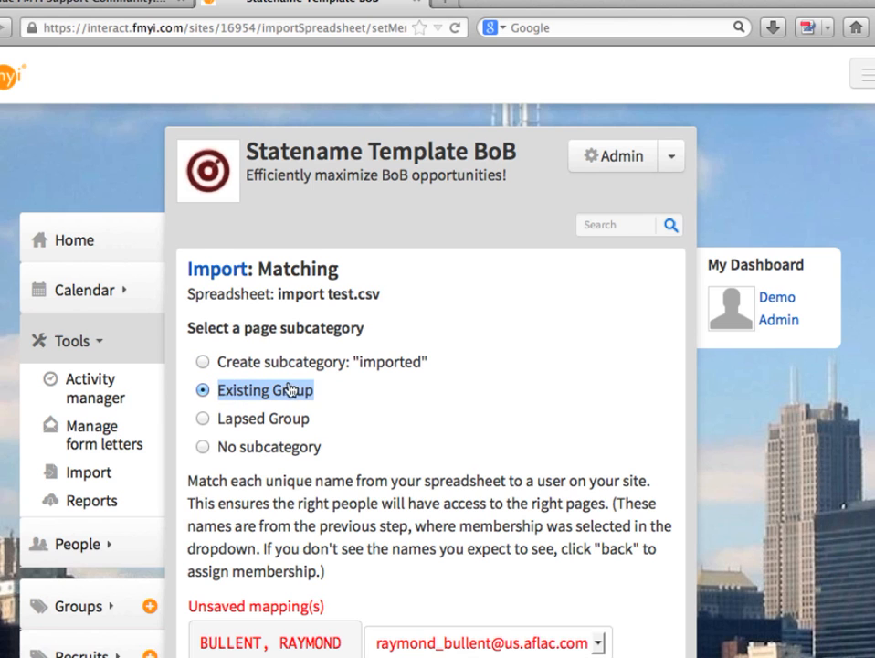
Step: Review the names matched to site users and examine the profiles and teams available for the first and fourth names
scroll(322, 281, down, 8)
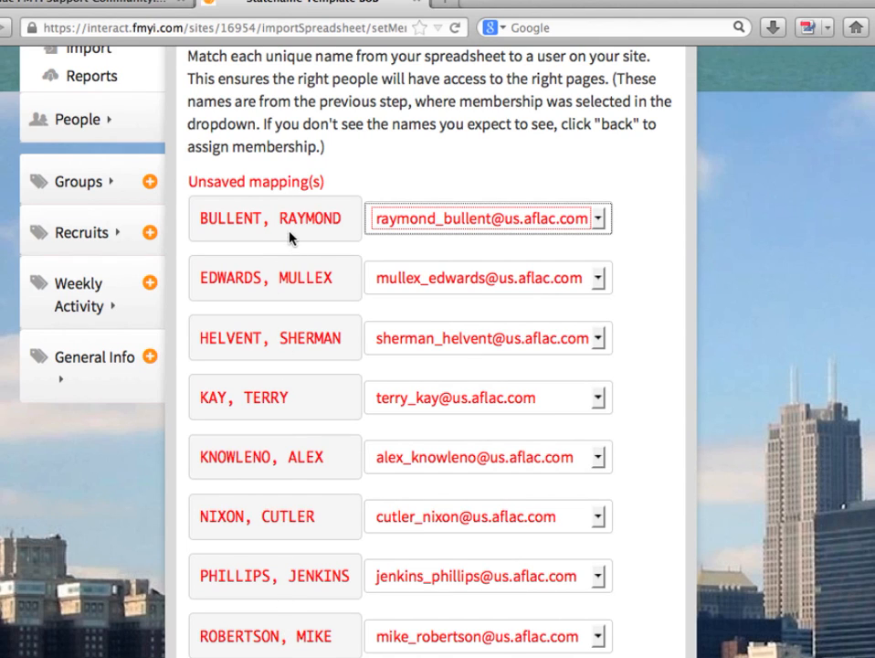
click(601, 221)
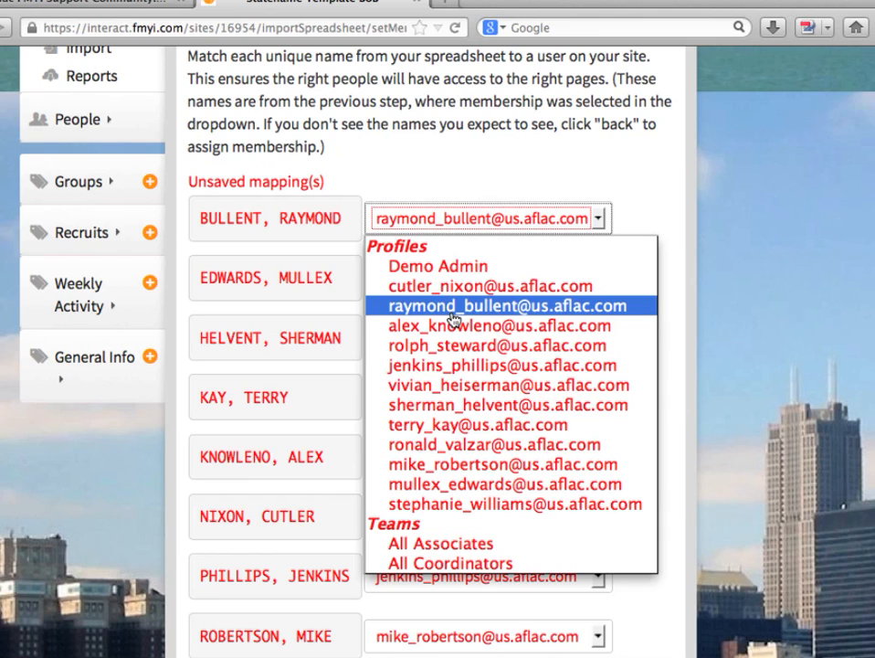
click(687, 293)
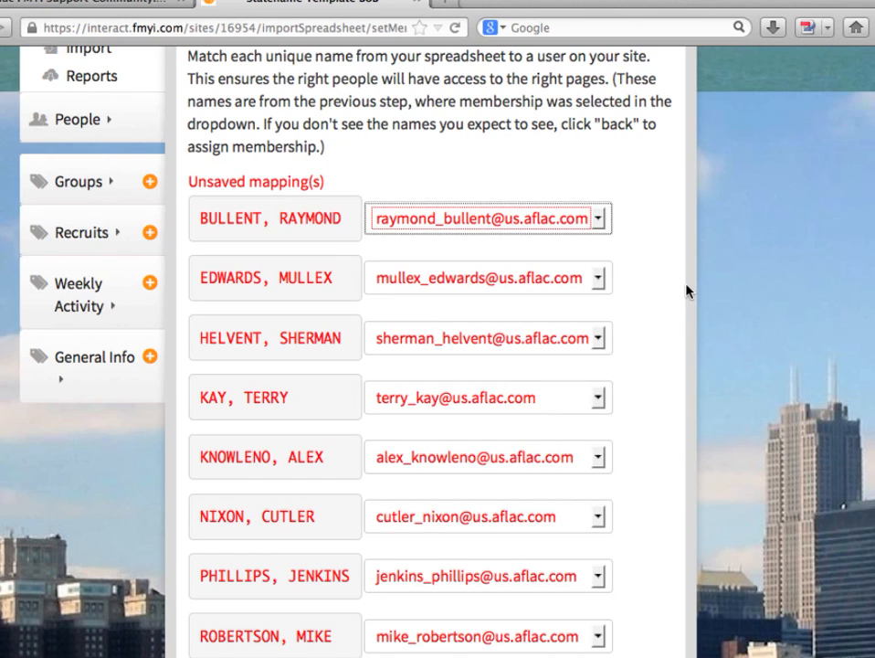
click(598, 400)
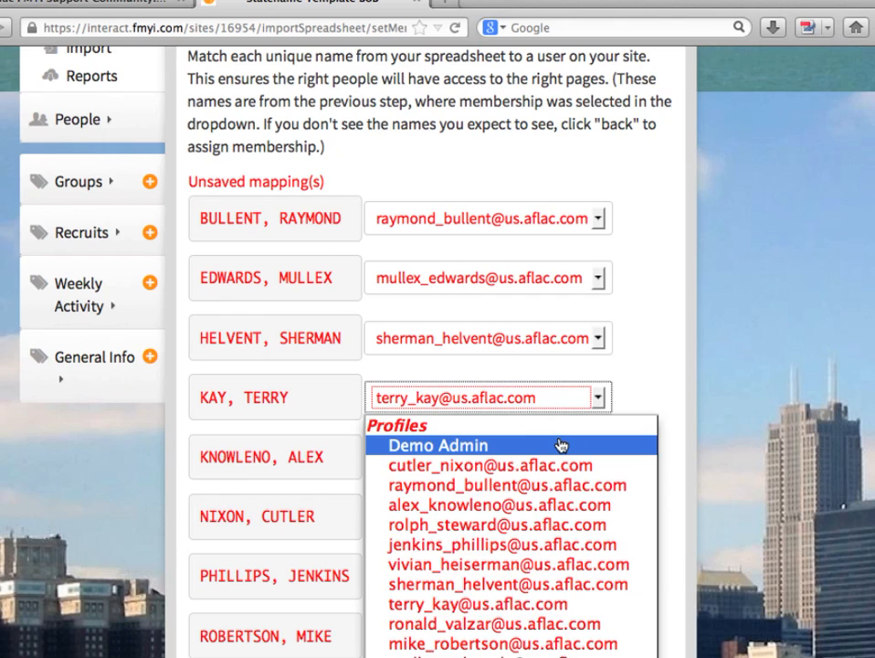
click(637, 333)
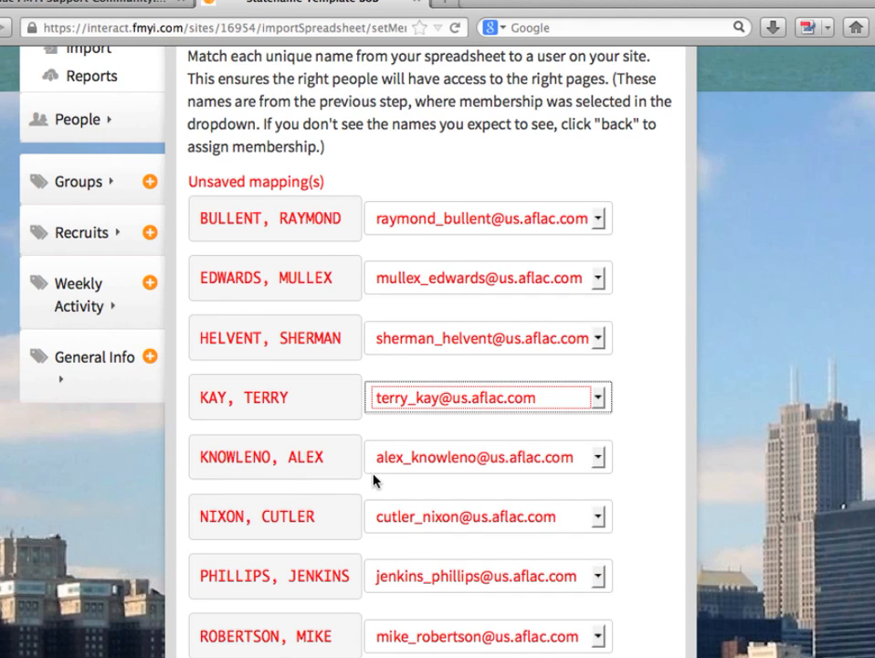
Step: Match the fifth unique name from the spreadsheet to the Demo Admin profile
click(496, 457)
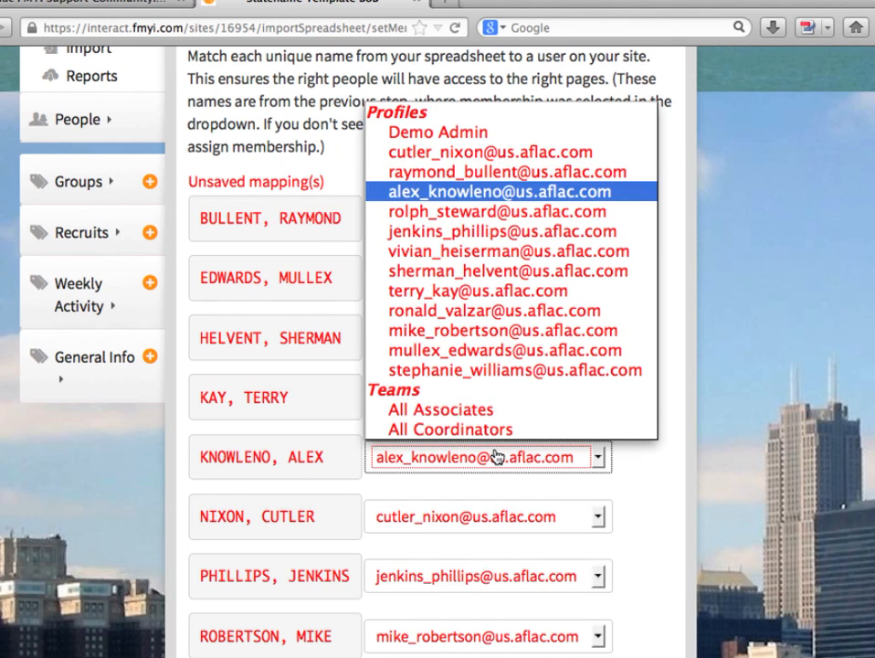
click(496, 141)
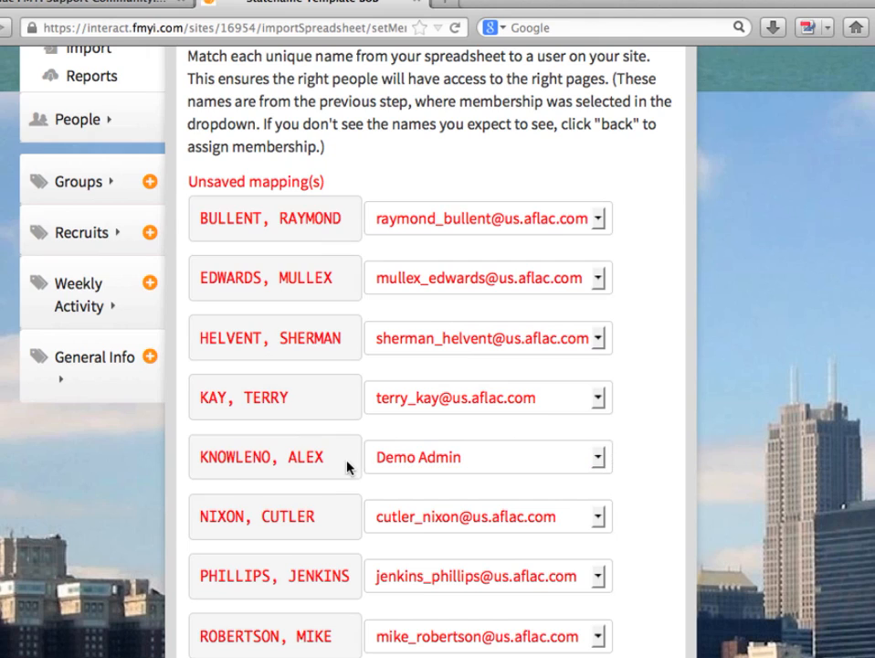
drag(348, 465, 194, 462)
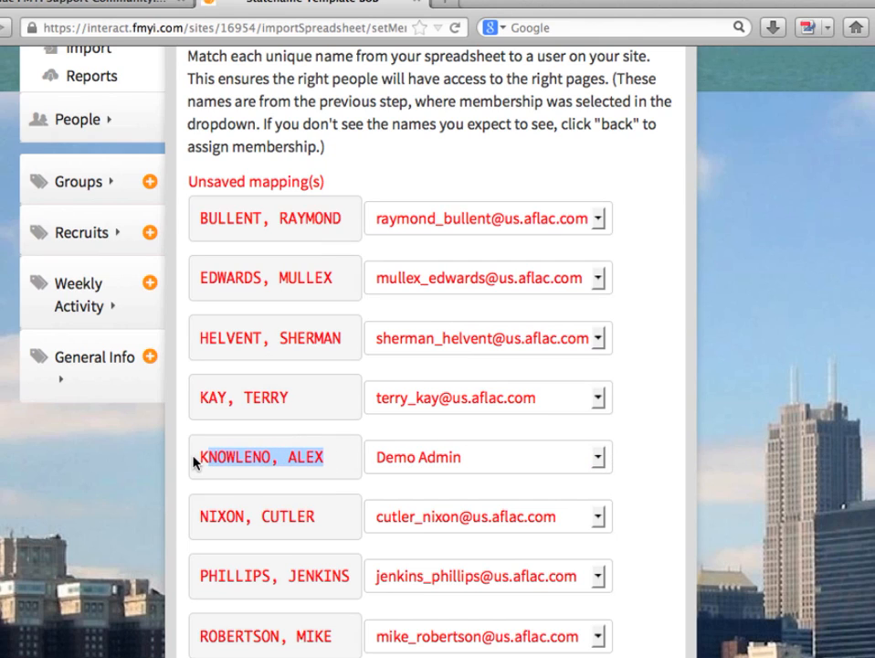
Step: Copy the surname of the fifth unique name and submit the name matching to complete the spreadsheet import
click(193, 462)
double_click(223, 454)
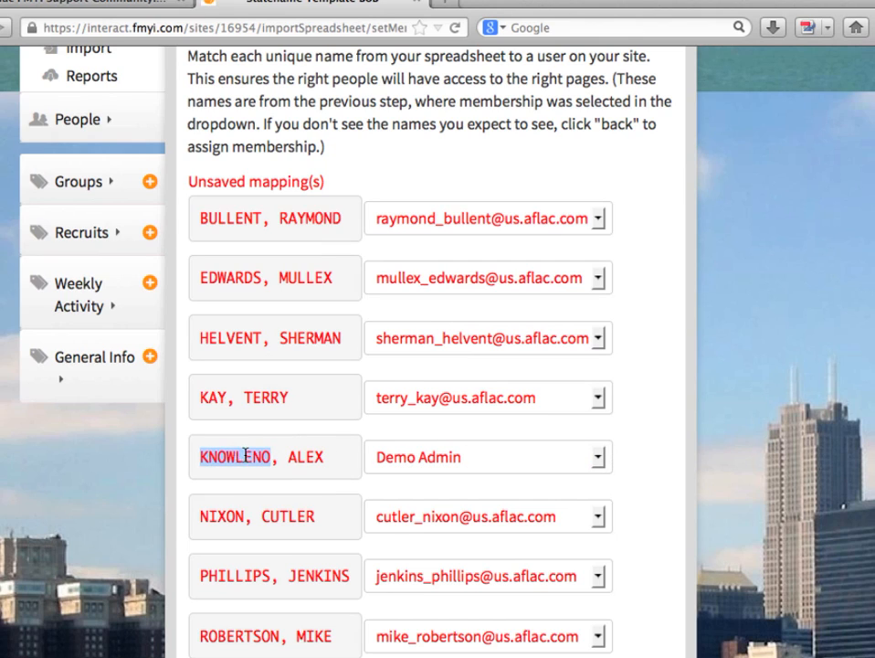
right_click(237, 462)
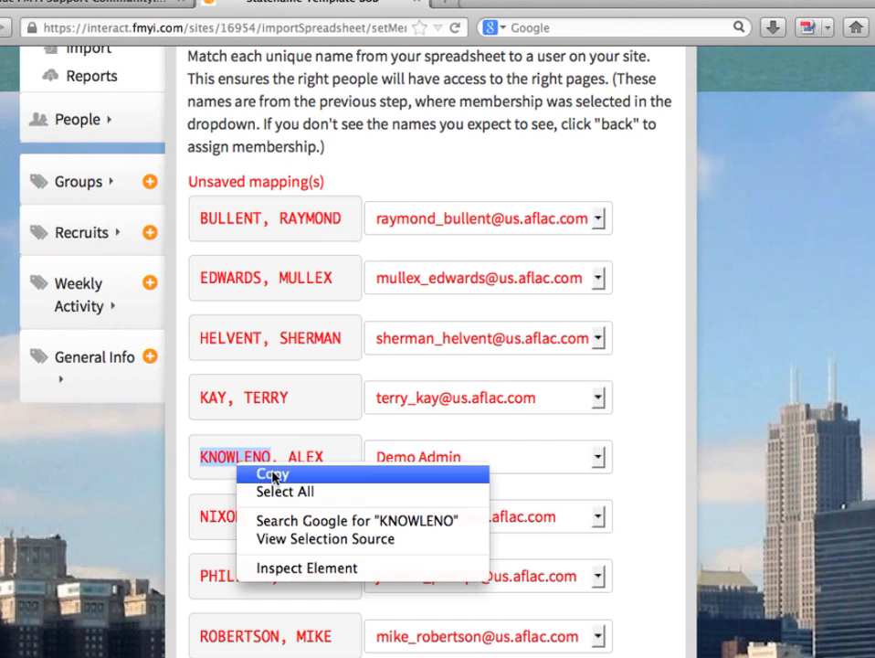
click(272, 474)
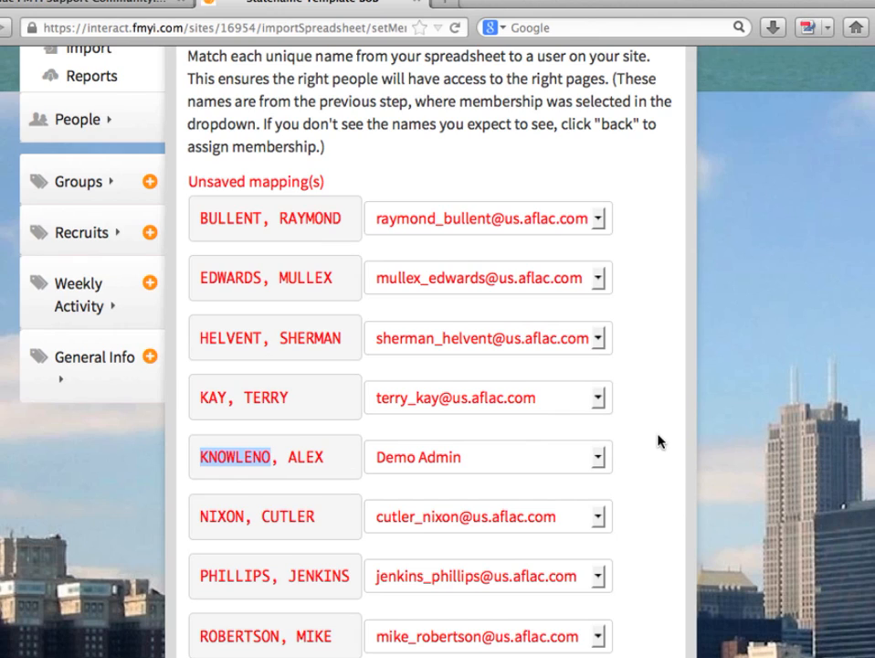
scroll(658, 441, down, 10)
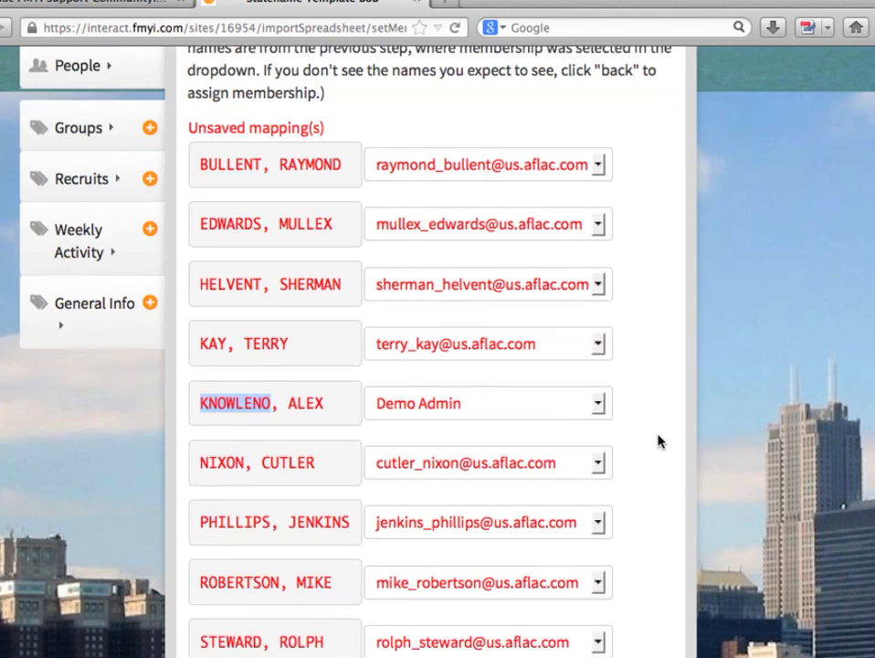
click(302, 452)
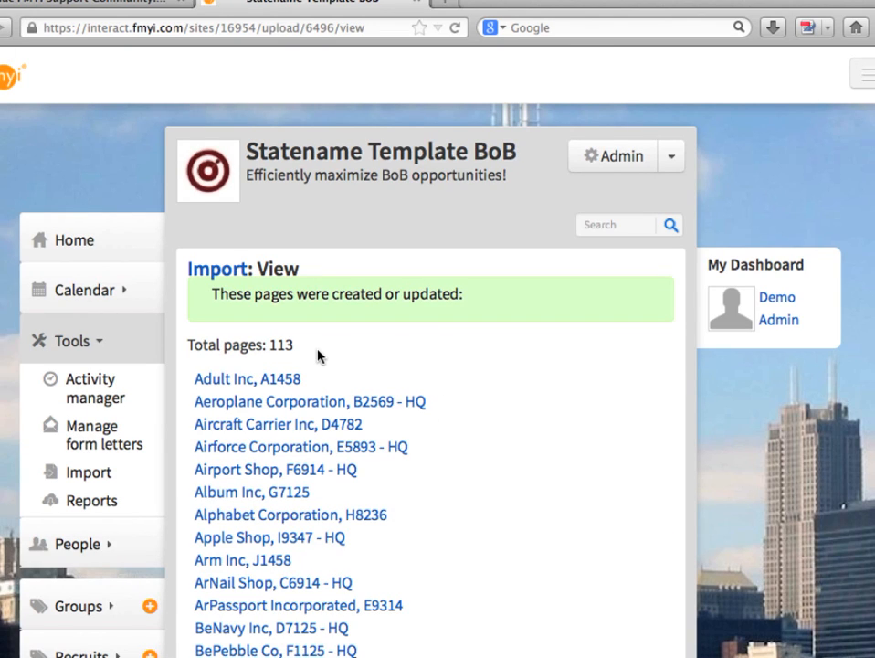
Step: View the home page's Site snapshot by enrollment month for the eighth matched person and for the person whose surname was copied
click(87, 241)
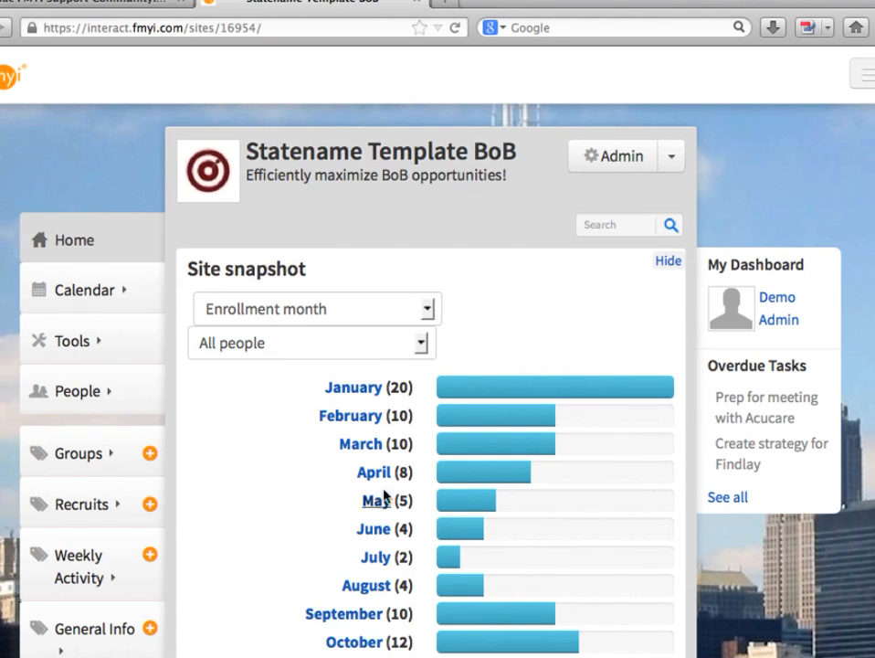
click(359, 341)
click(362, 510)
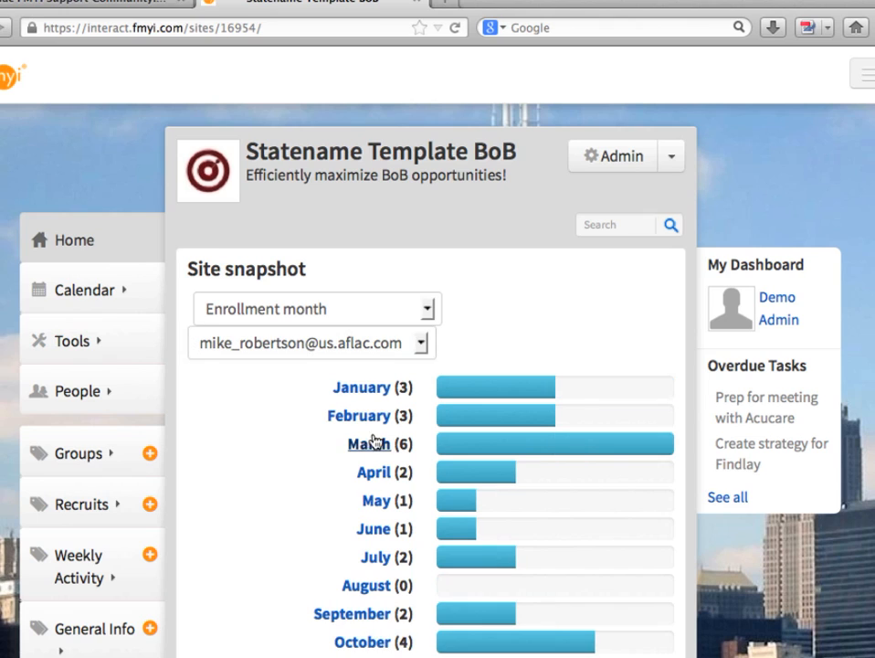
click(331, 351)
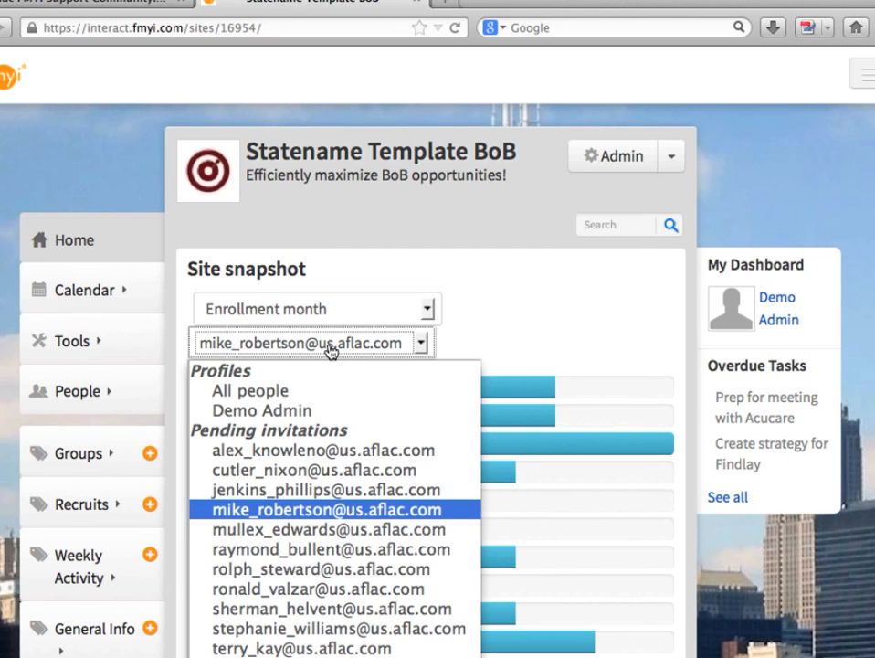
click(328, 460)
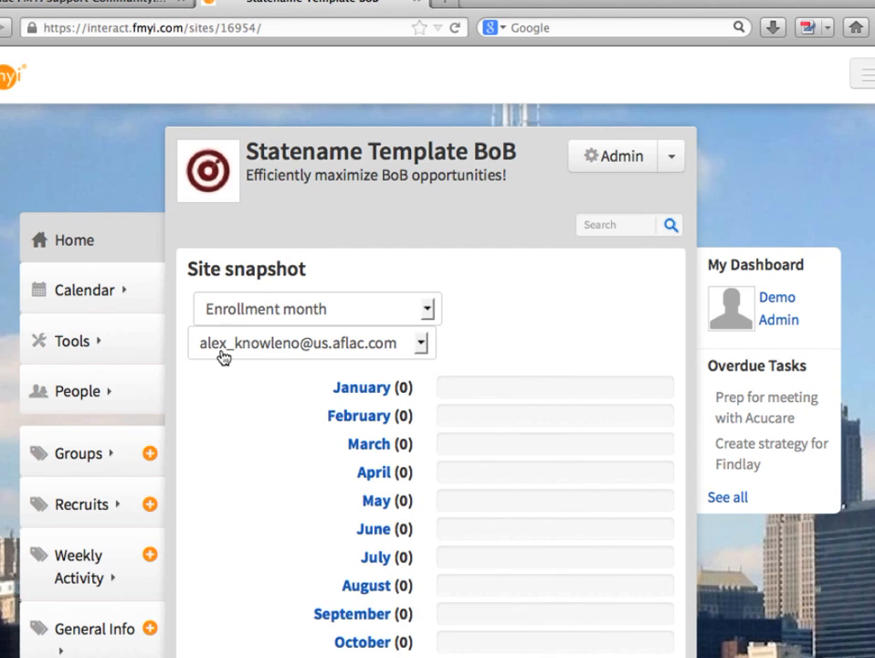
Step: Run an advanced search of the site restricted to the Groups workspace category
click(671, 229)
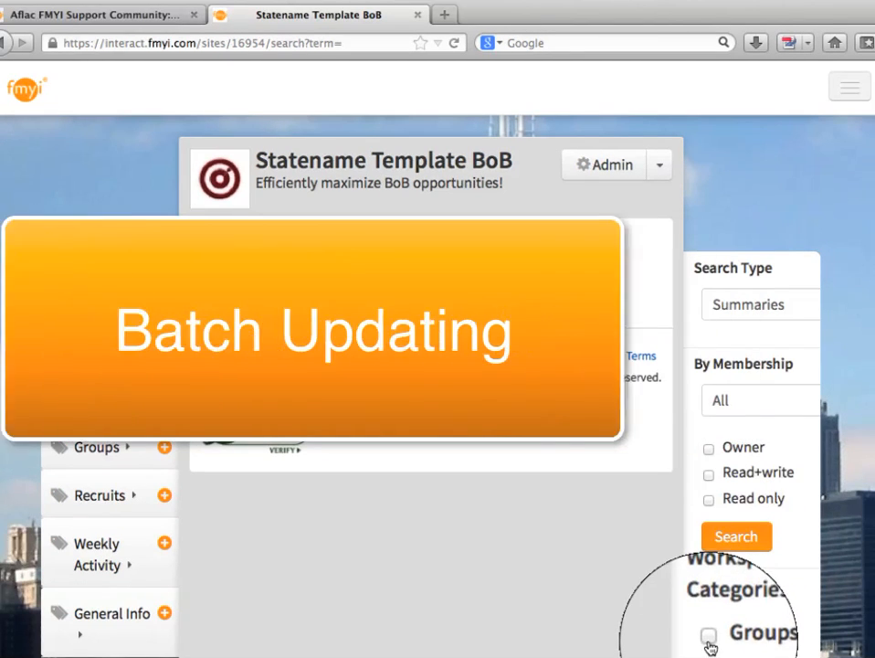
click(710, 639)
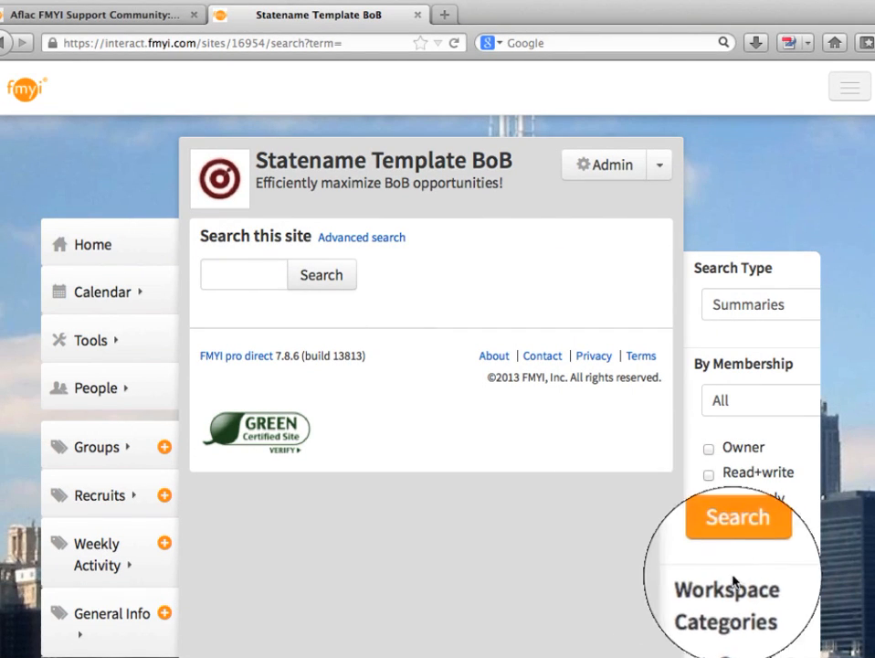
click(336, 237)
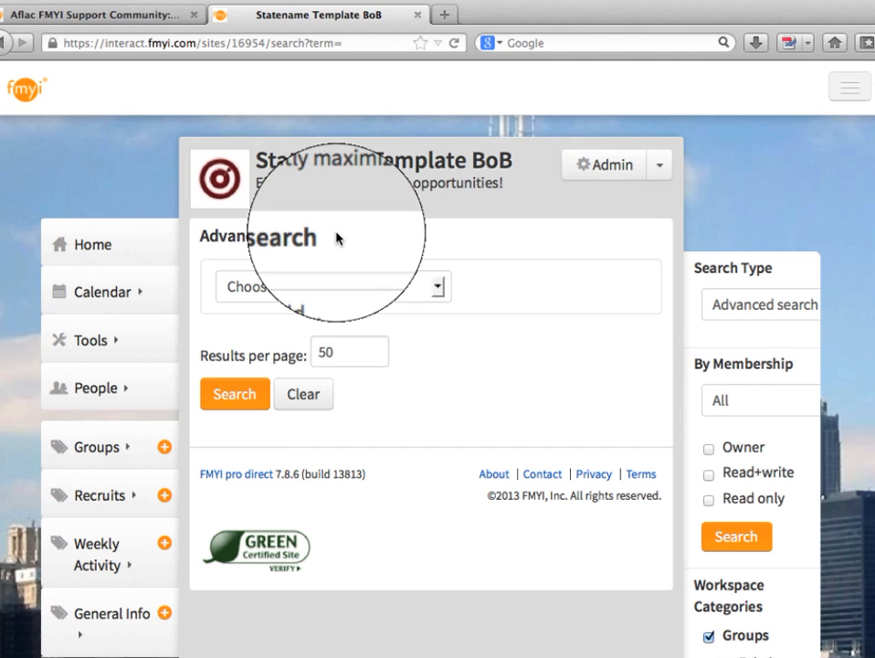
click(736, 538)
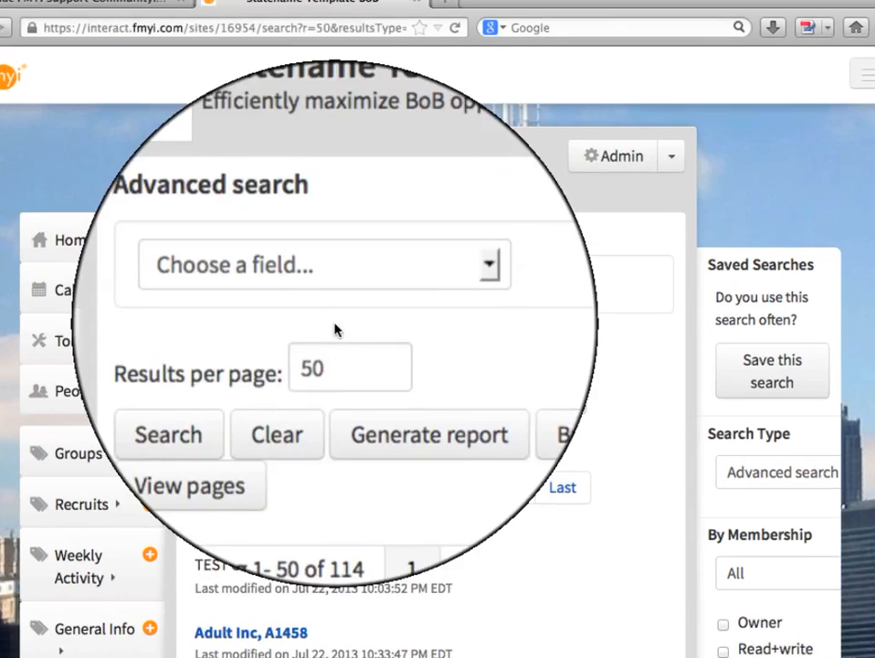
Step: Narrow the advanced search to pages whose DSC Name contains the copied surname
click(338, 288)
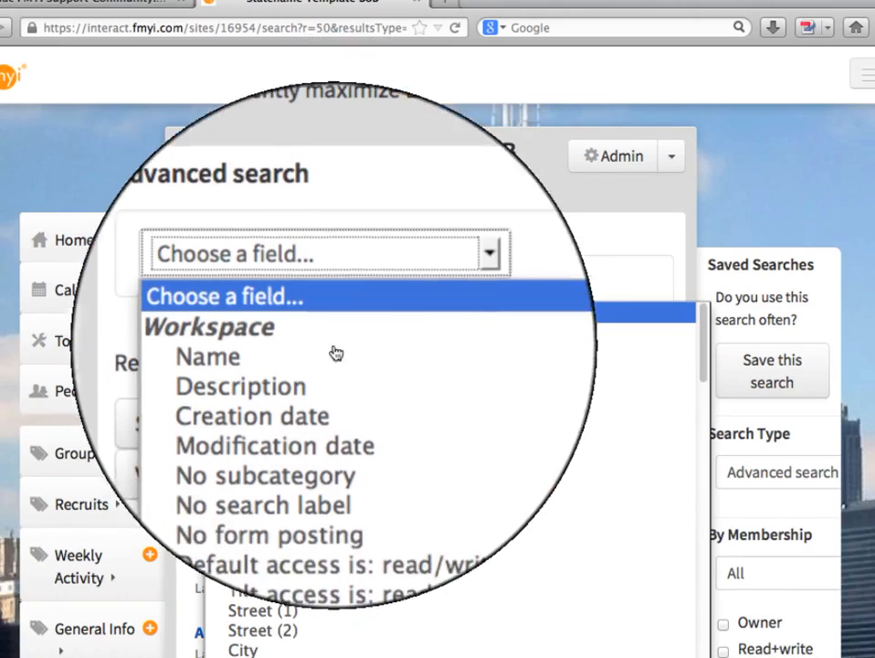
scroll(336, 353, down, 10)
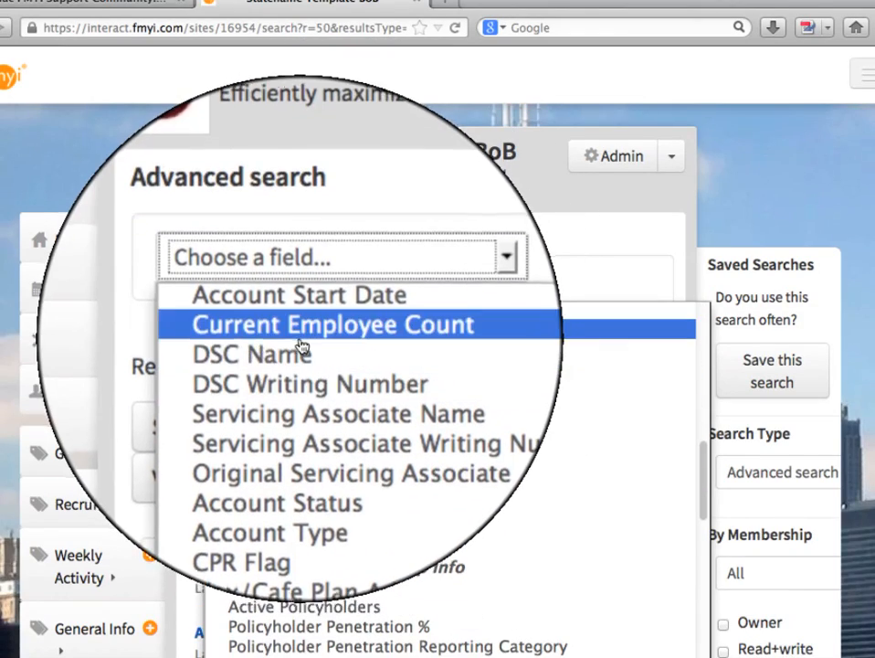
click(301, 352)
click(401, 275)
right_click(397, 279)
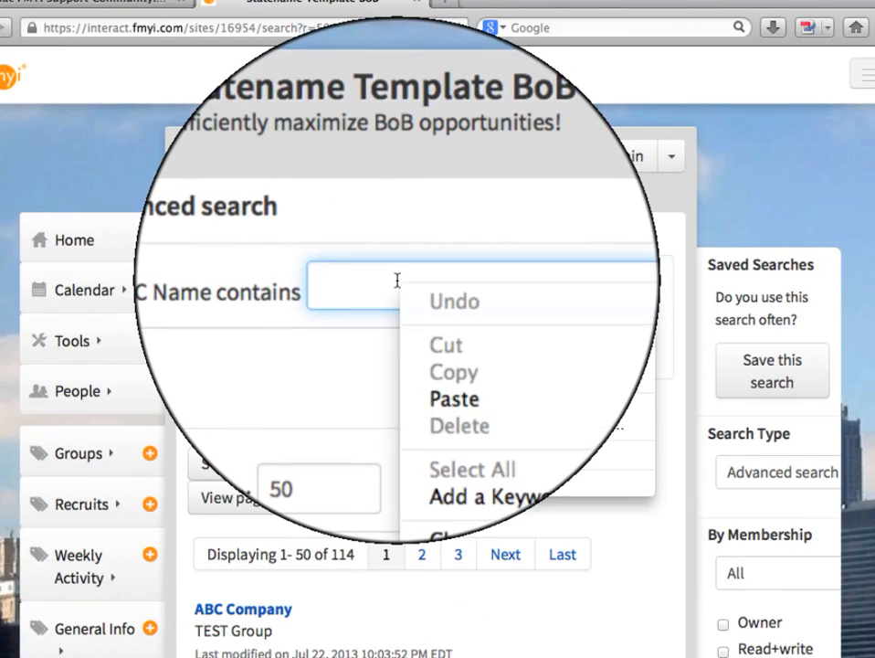
click(455, 398)
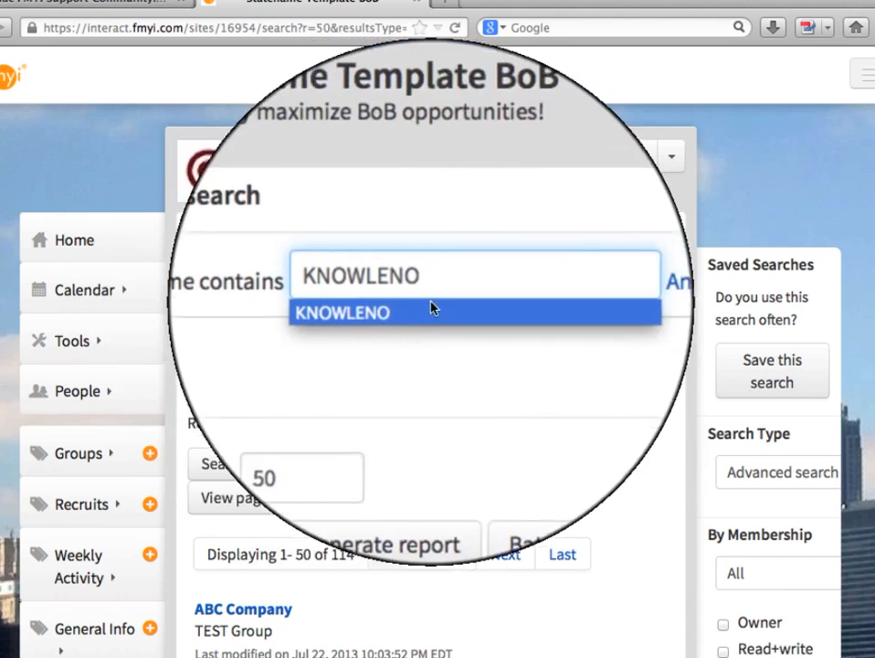
click(219, 464)
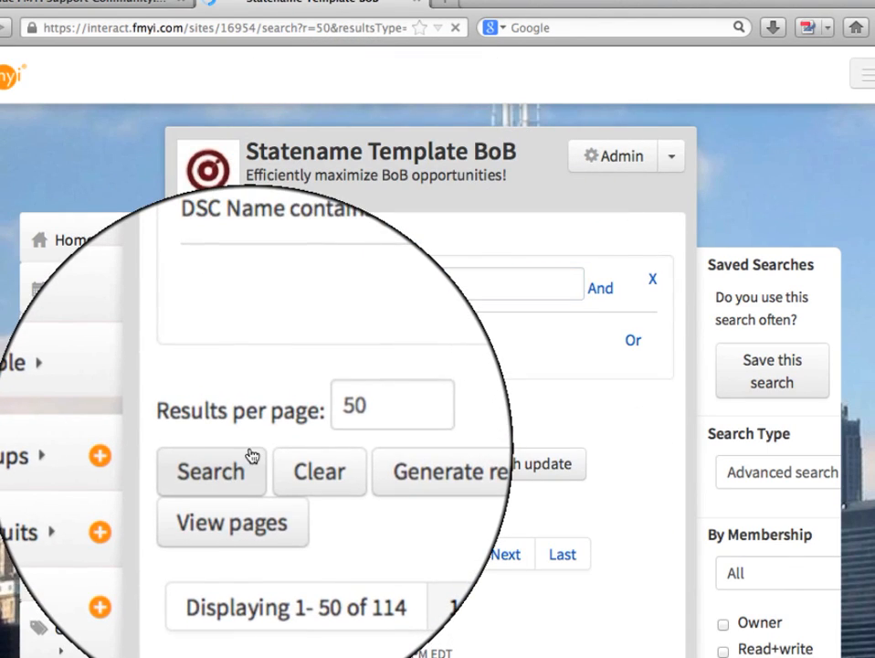
Step: Batch update the found group pages by adding the searched person's invited account as owner, and refresh the results
scroll(334, 490, down, 3)
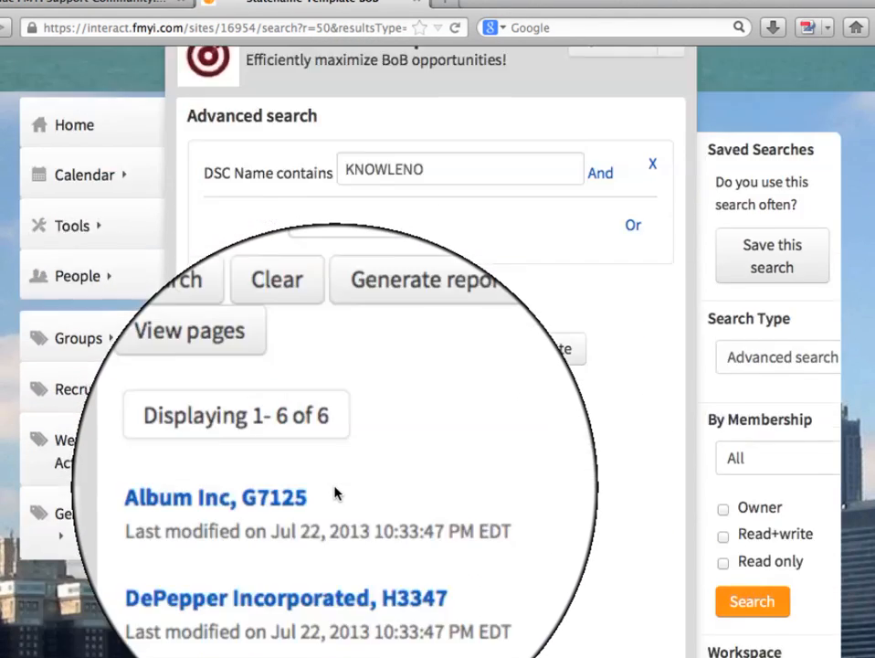
scroll(333, 491, down, 5)
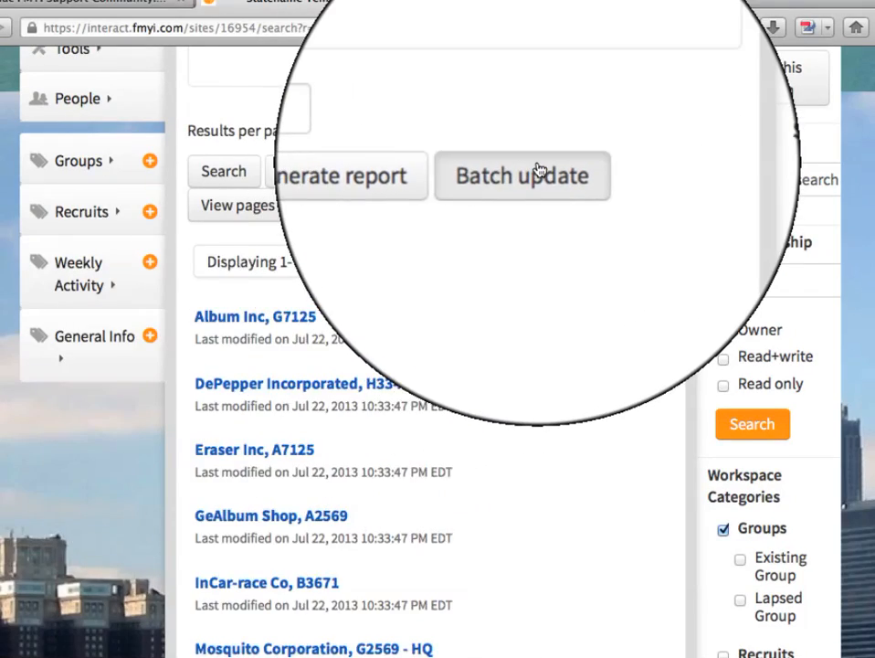
click(539, 172)
click(326, 313)
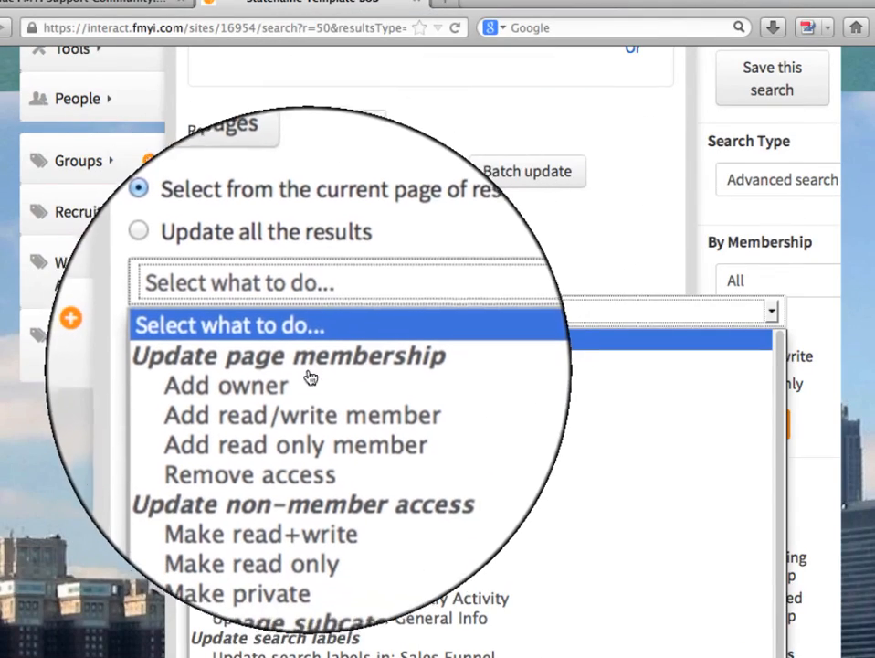
click(306, 388)
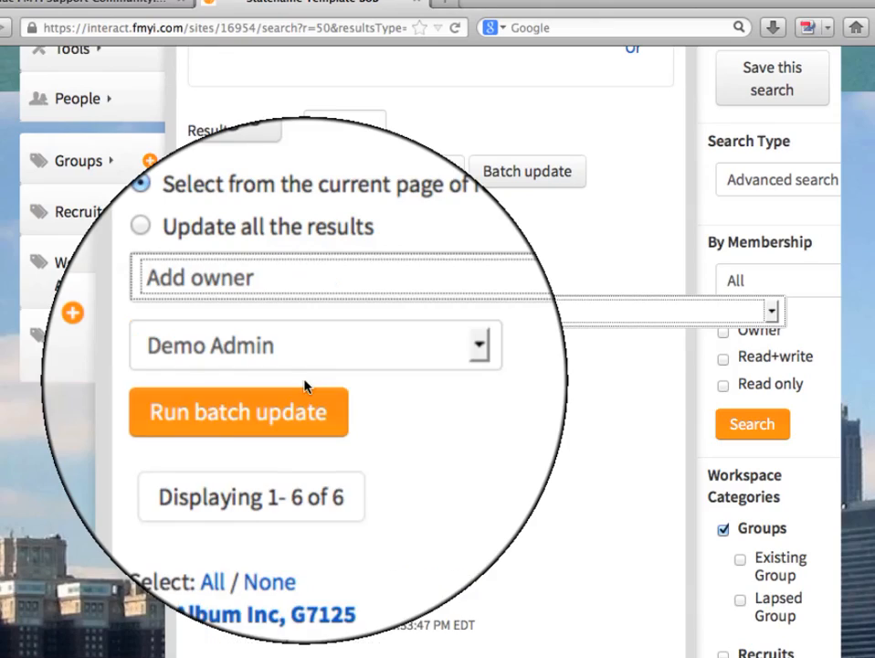
click(288, 362)
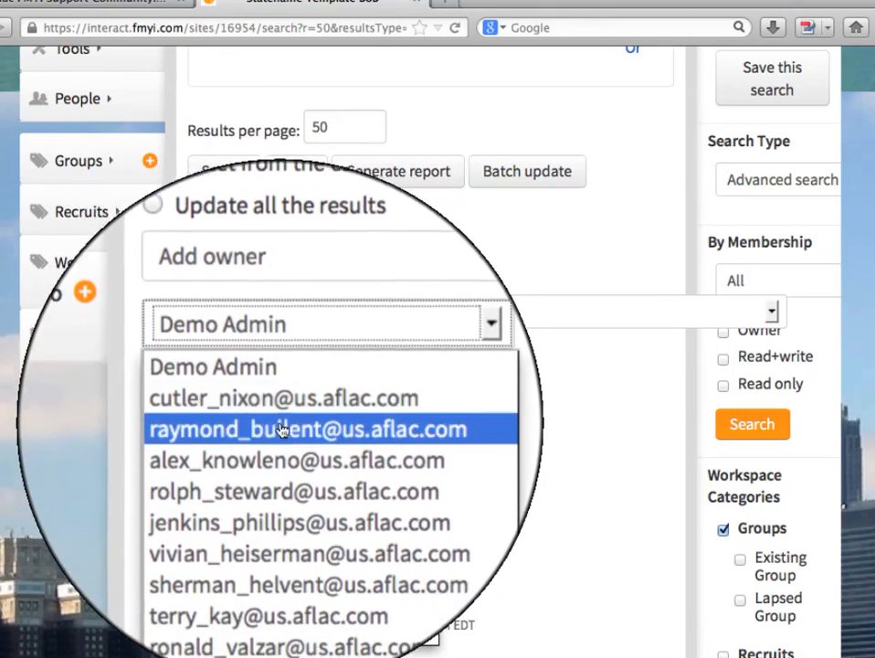
click(283, 475)
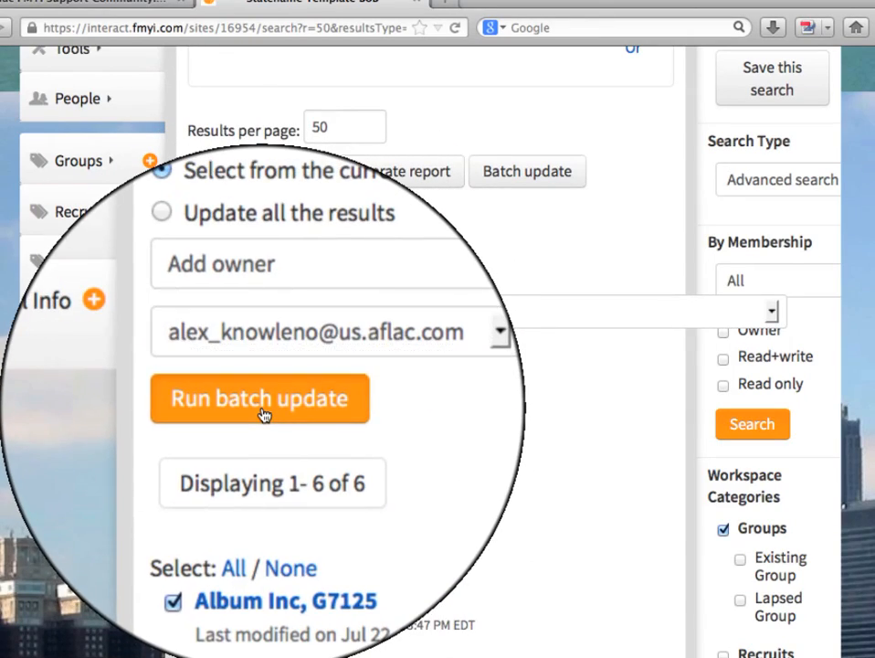
click(263, 416)
click(572, 333)
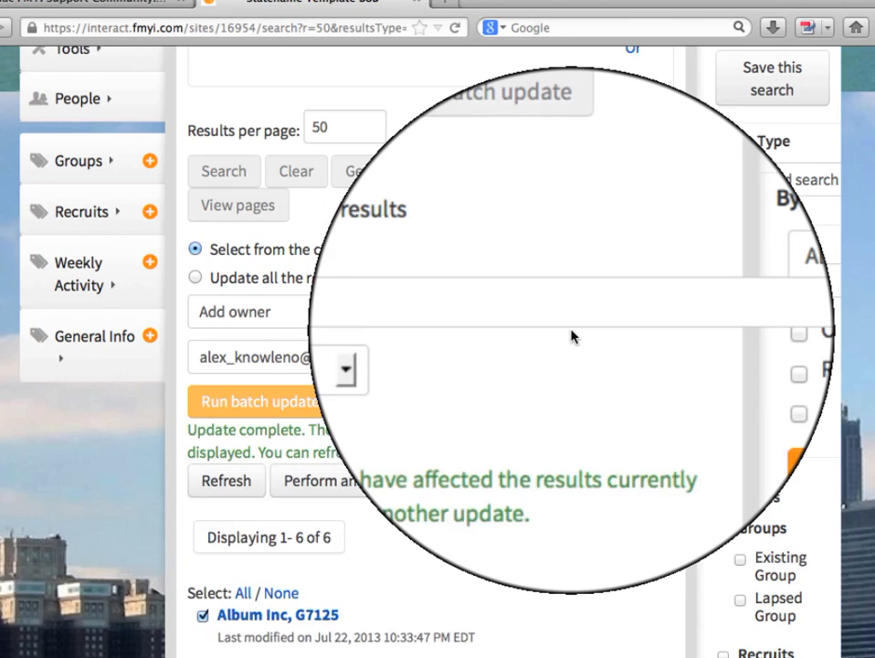
click(241, 496)
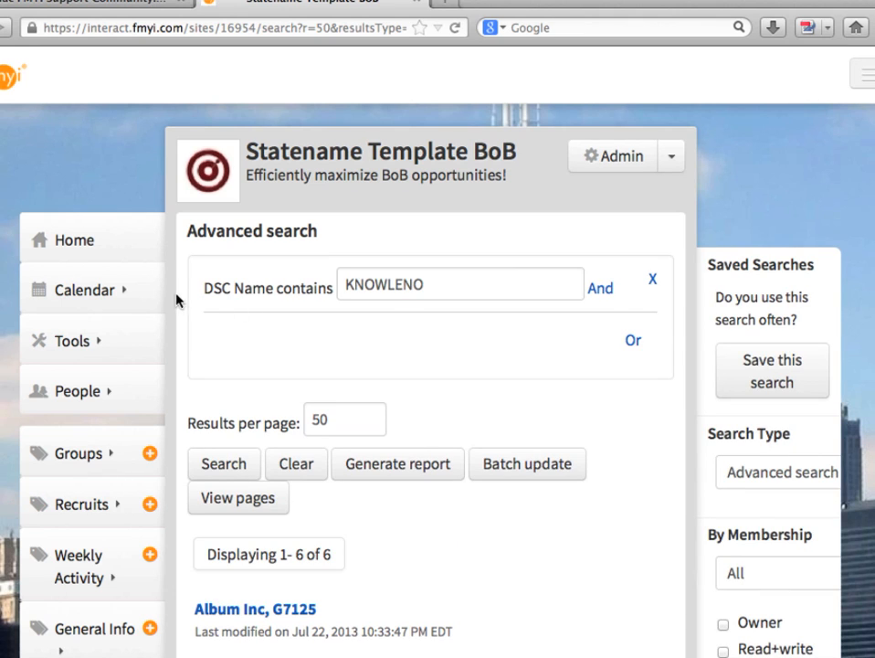
Step: Check the home page's Site snapshot by enrollment month for the newly added owner, and return to the all-people view
click(64, 247)
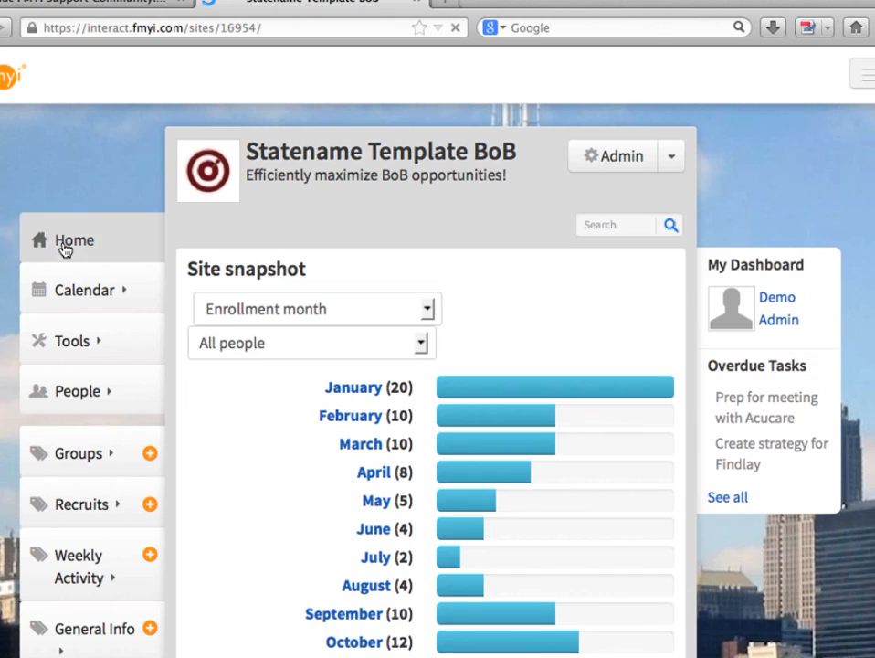
click(290, 343)
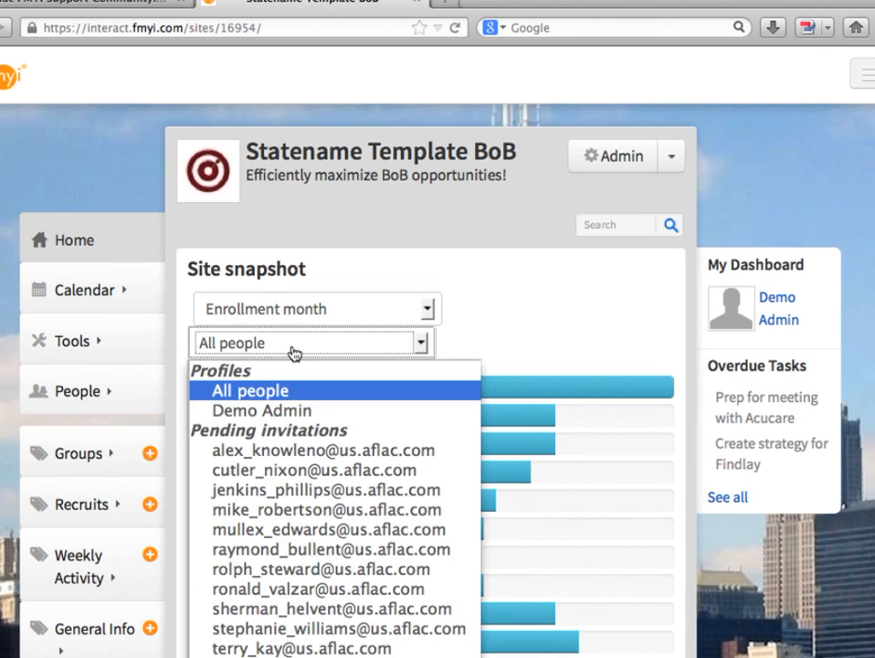
click(287, 450)
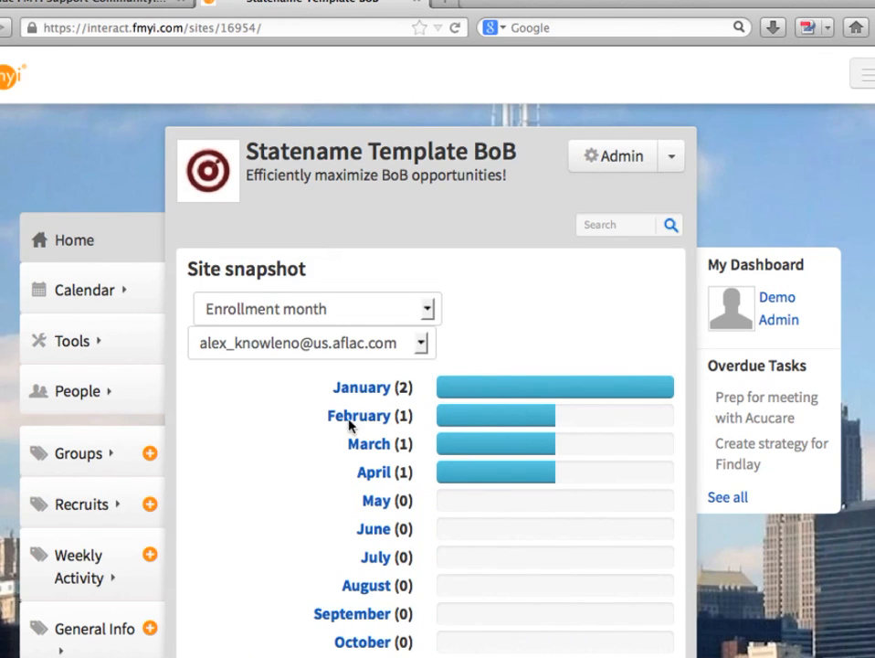
click(80, 241)
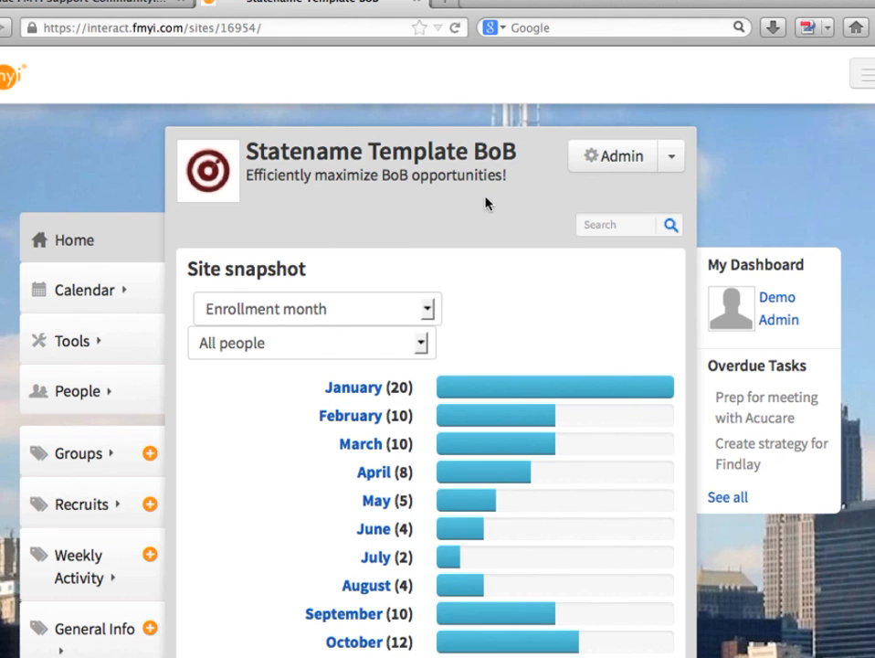
Step: Open the site's invitation management and select all pending invitations
click(637, 156)
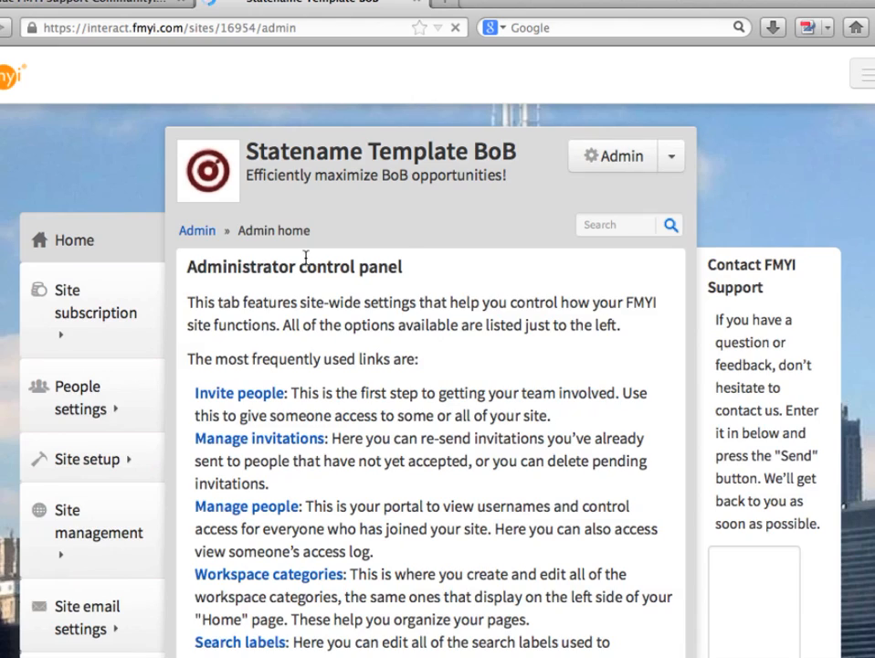
click(217, 442)
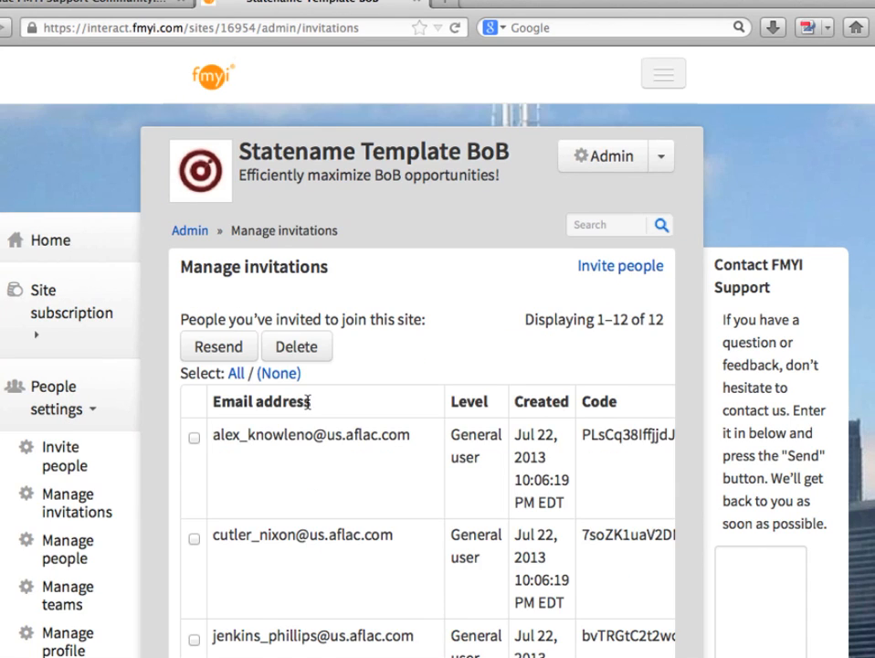
scroll(308, 402, down, 5)
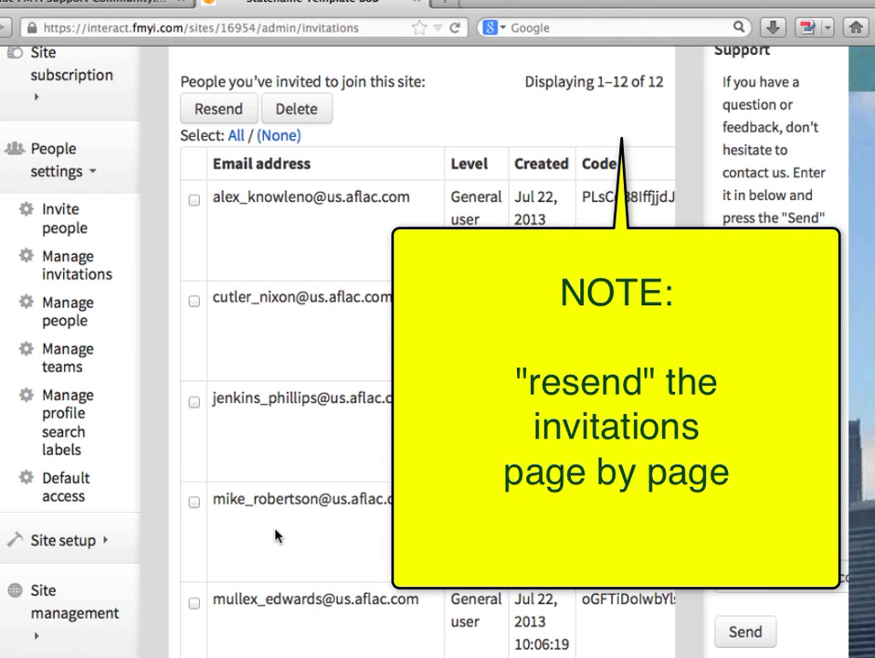
click(237, 137)
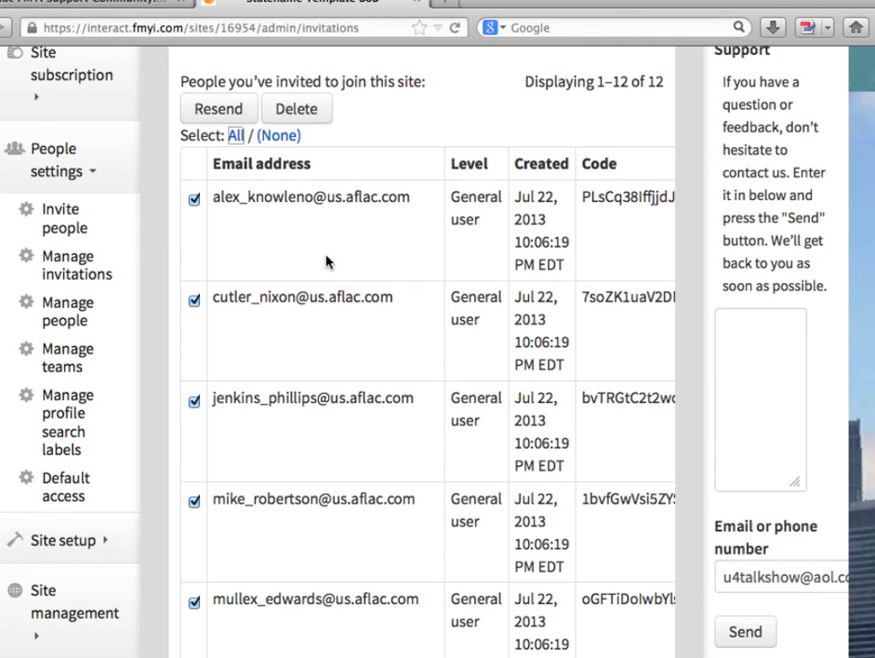
Step: Open the site's people management and review the user level allotments and the list of people in the site
click(77, 307)
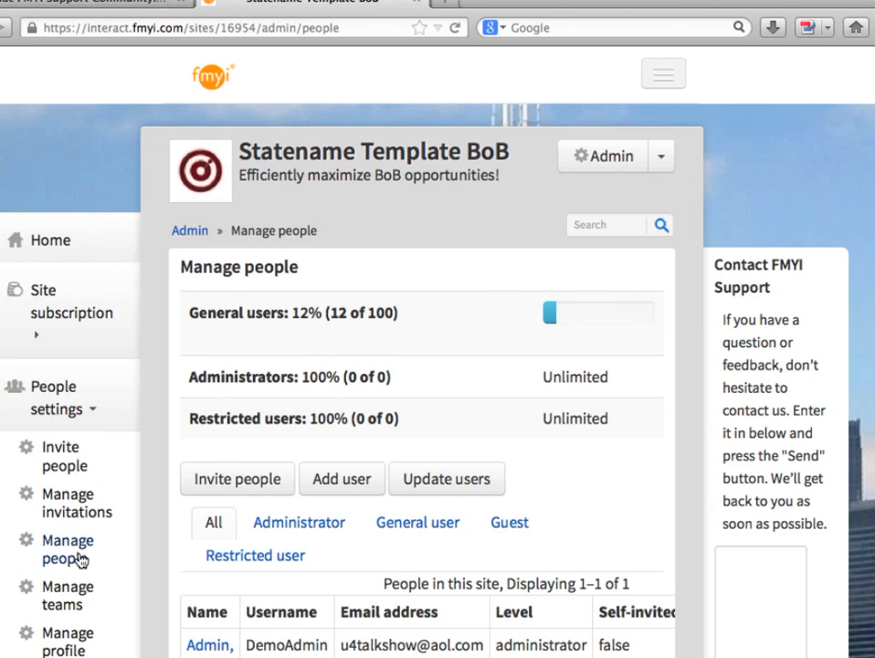
scroll(320, 539, down, 2)
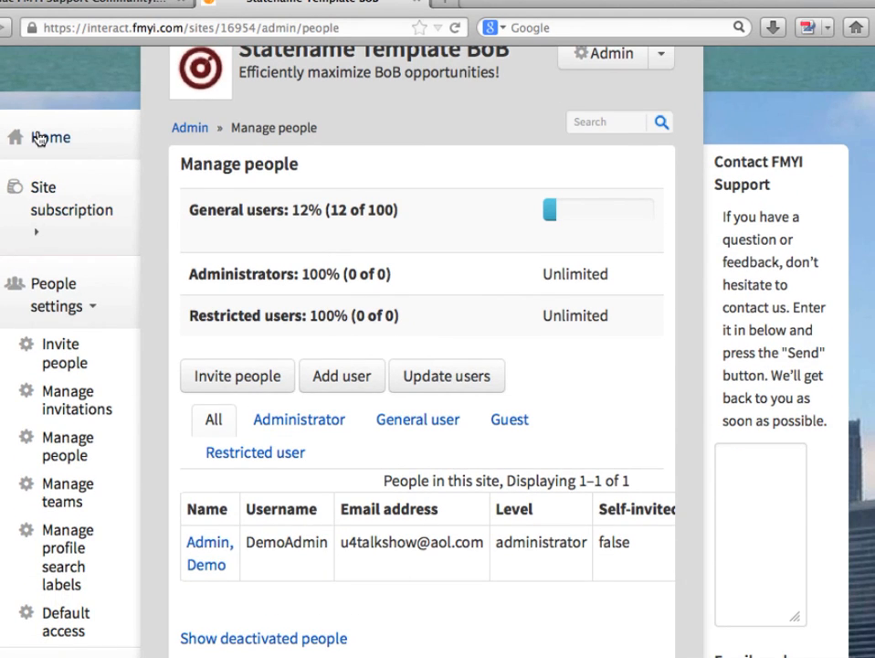
click(57, 306)
Step: Review the site image and background image options in the Site & workspace images setup, and return to the site's home page
click(64, 457)
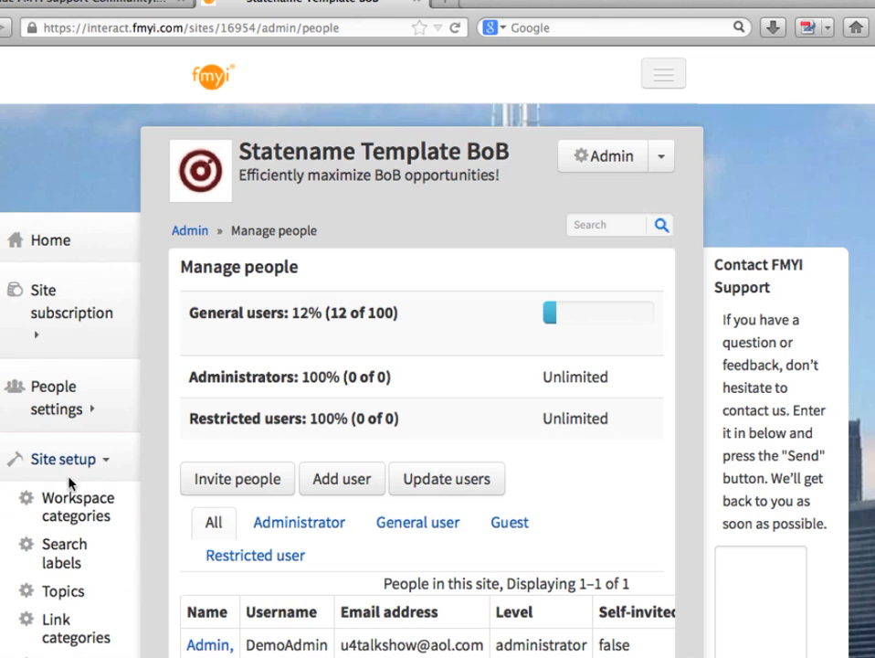
scroll(72, 493, down, 4)
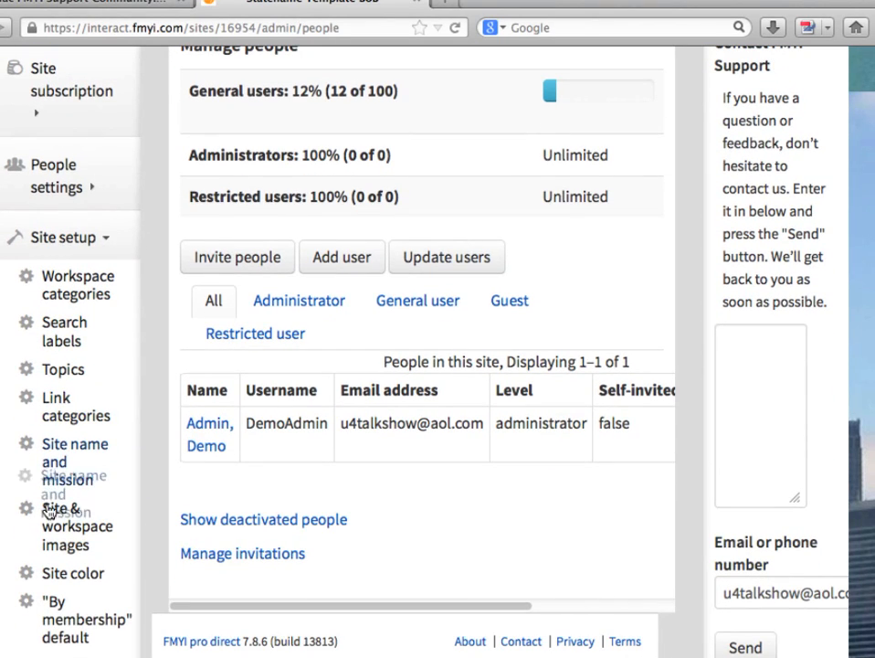
click(57, 541)
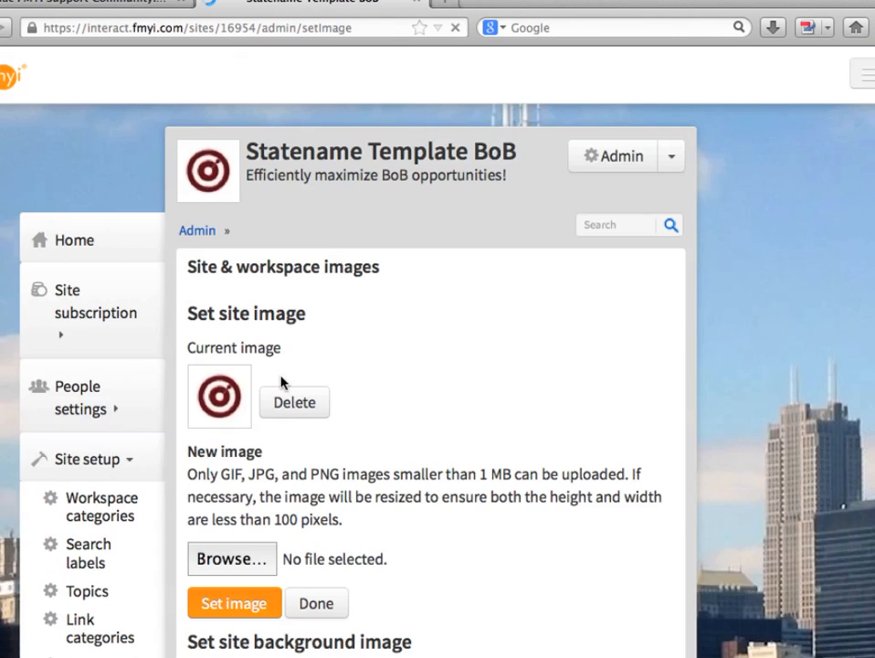
scroll(299, 653, down, 1)
scroll(300, 652, down, 5)
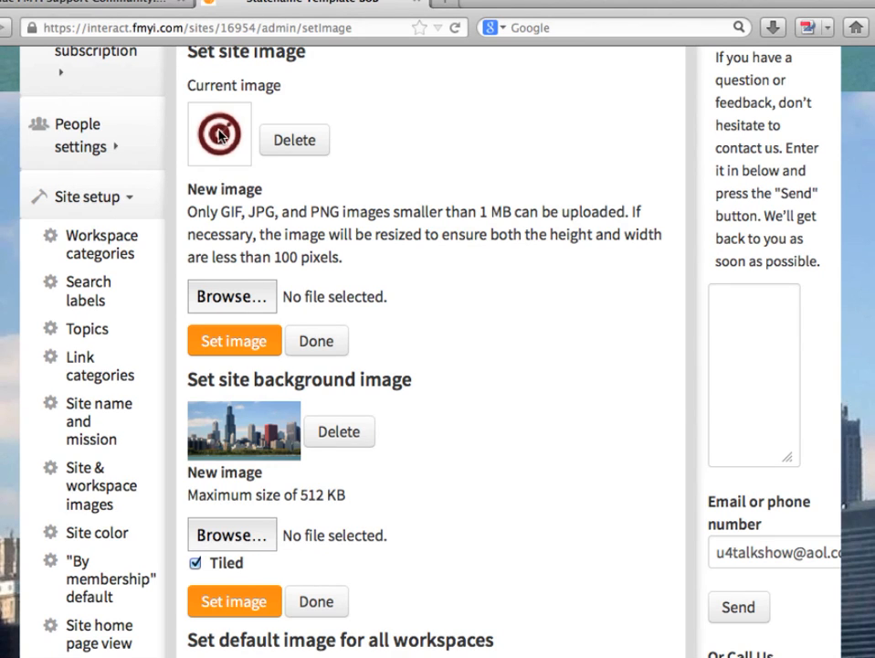
scroll(221, 251, up, 6)
click(66, 239)
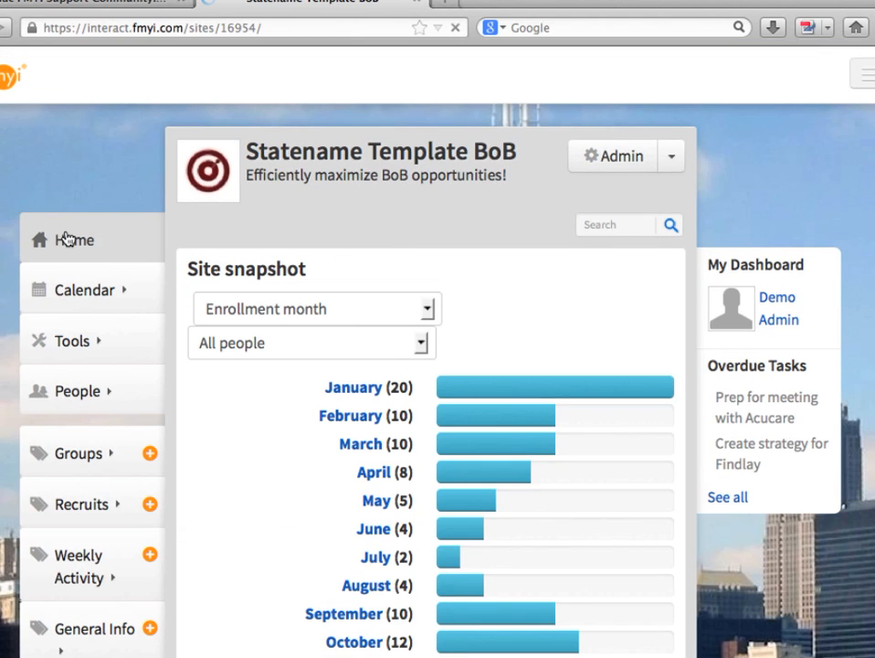